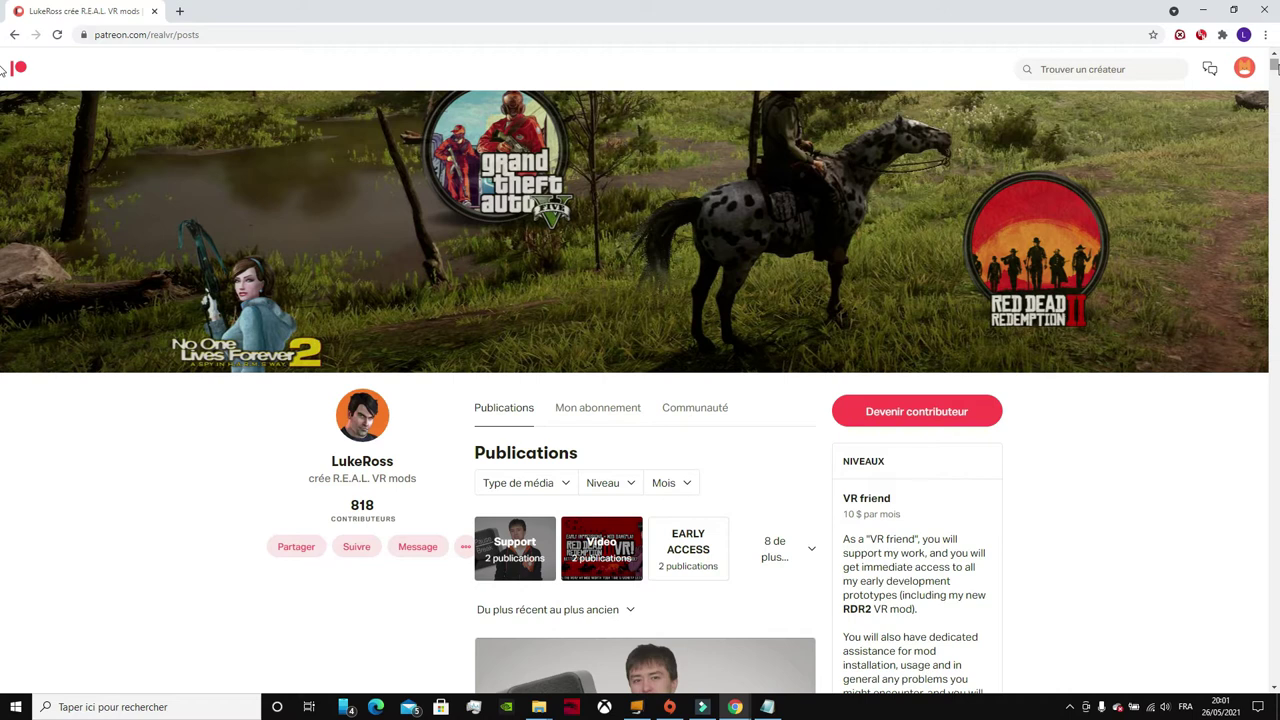
Step: Download REAL_mod_by_LukeRoss_v1_0_1.zip from the "Version 1.0.1 EARLY ACCESS" post and open the downloaded archive
mouse_move(1274, 66)
left_mouse_down()
mouse_move(1275, 86)
mouse_move(1275, 60)
left_mouse_up()
scroll(1274, 86, "down", 1)
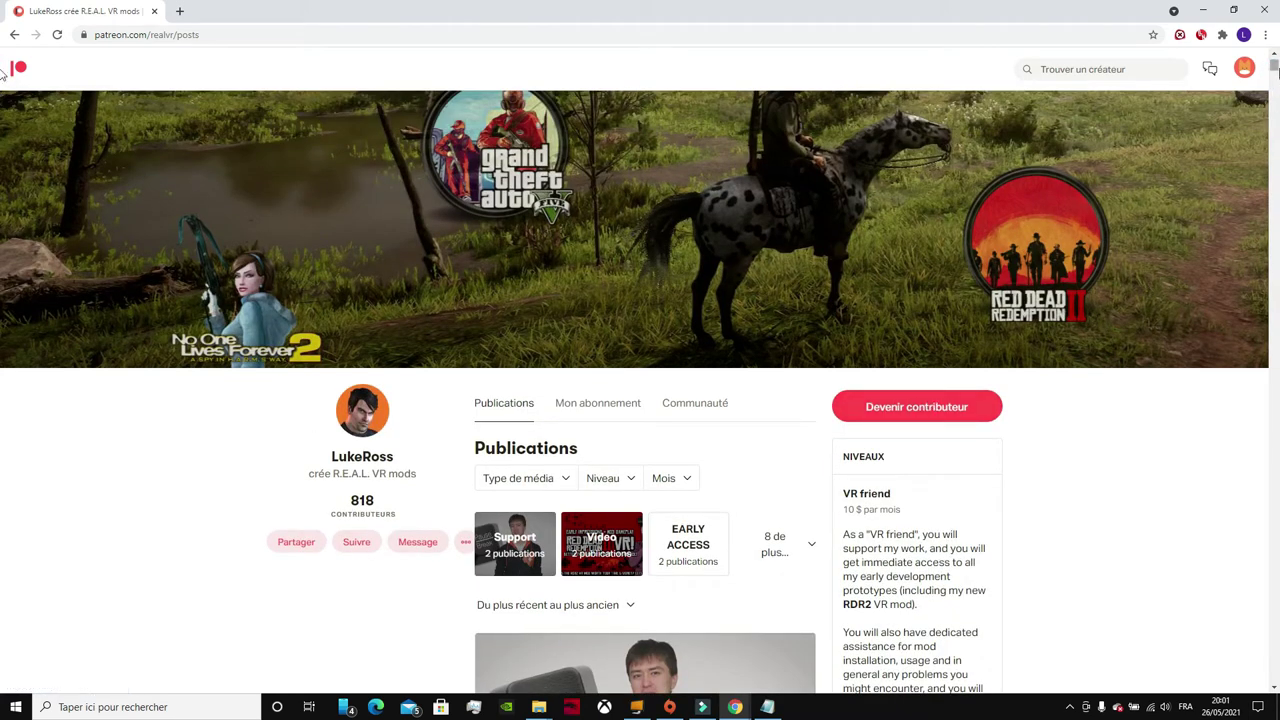
left_click_drag(1276, 68, 1276, 86)
scroll(3, 88, "down", 6)
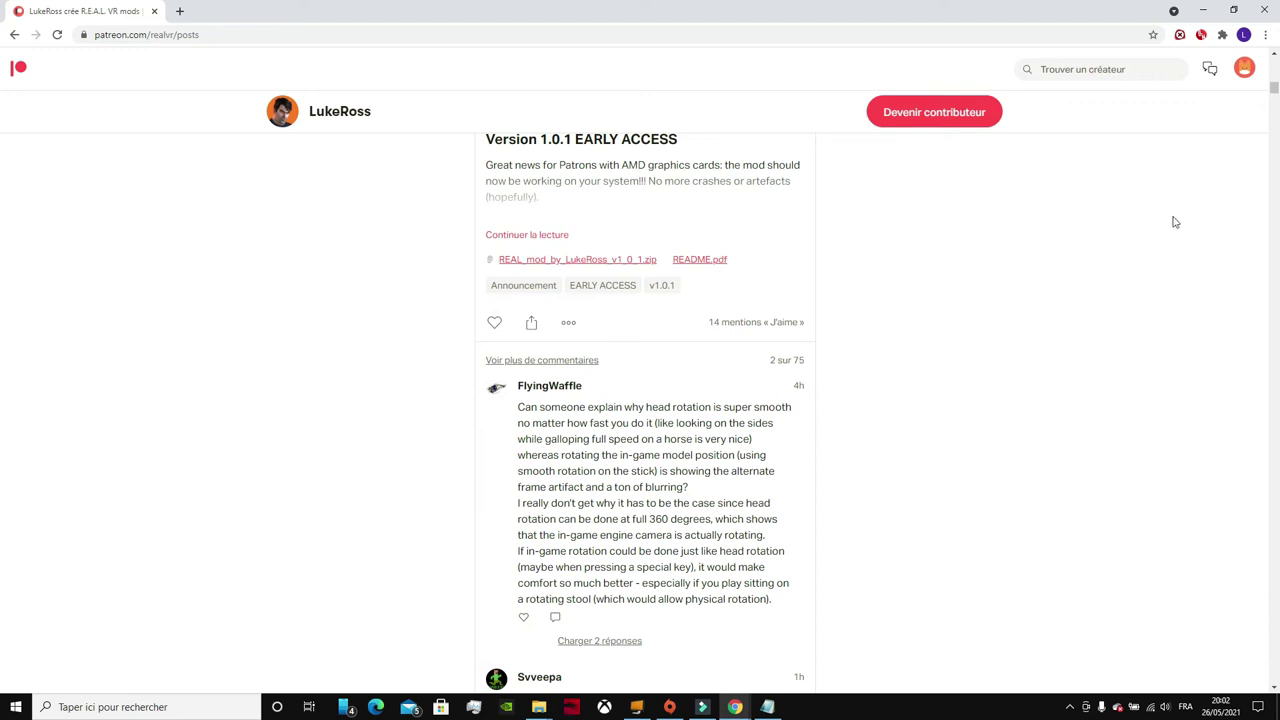
mouse_move(1273, 92)
left_mouse_down()
mouse_move(1272, 63)
mouse_move(1273, 87)
left_mouse_up()
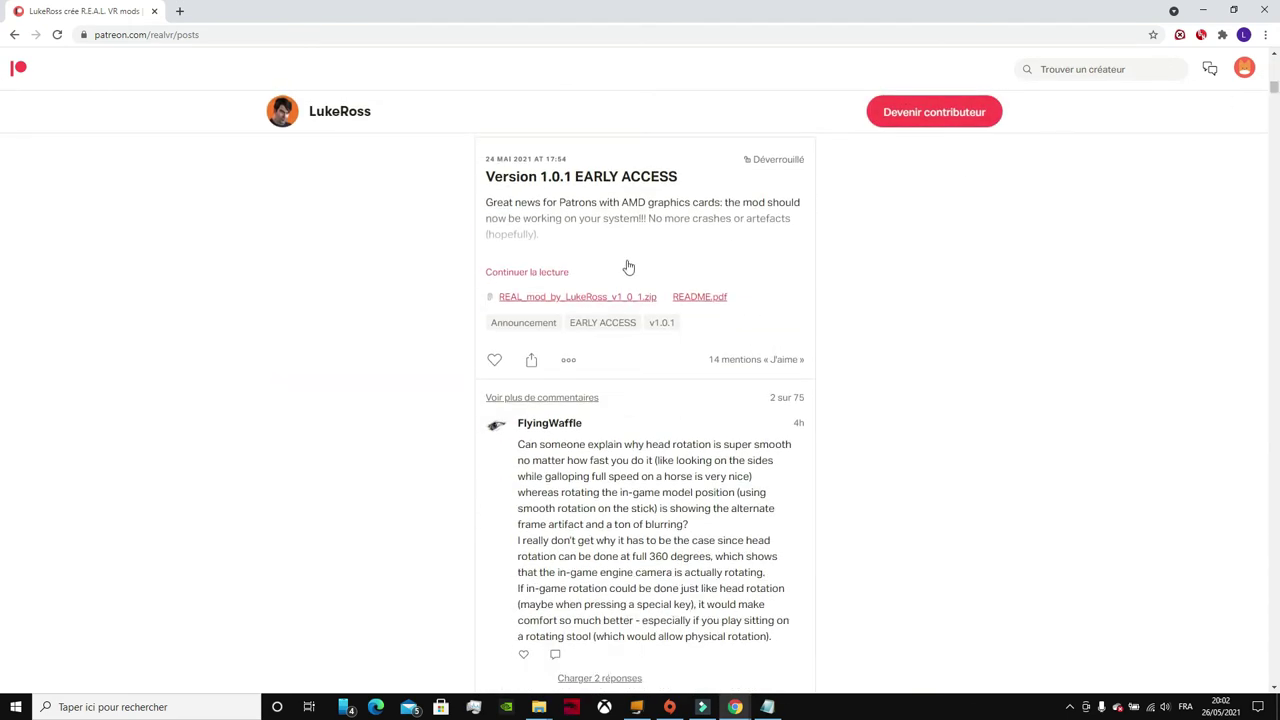
left_click(628, 298)
left_click(628, 298)
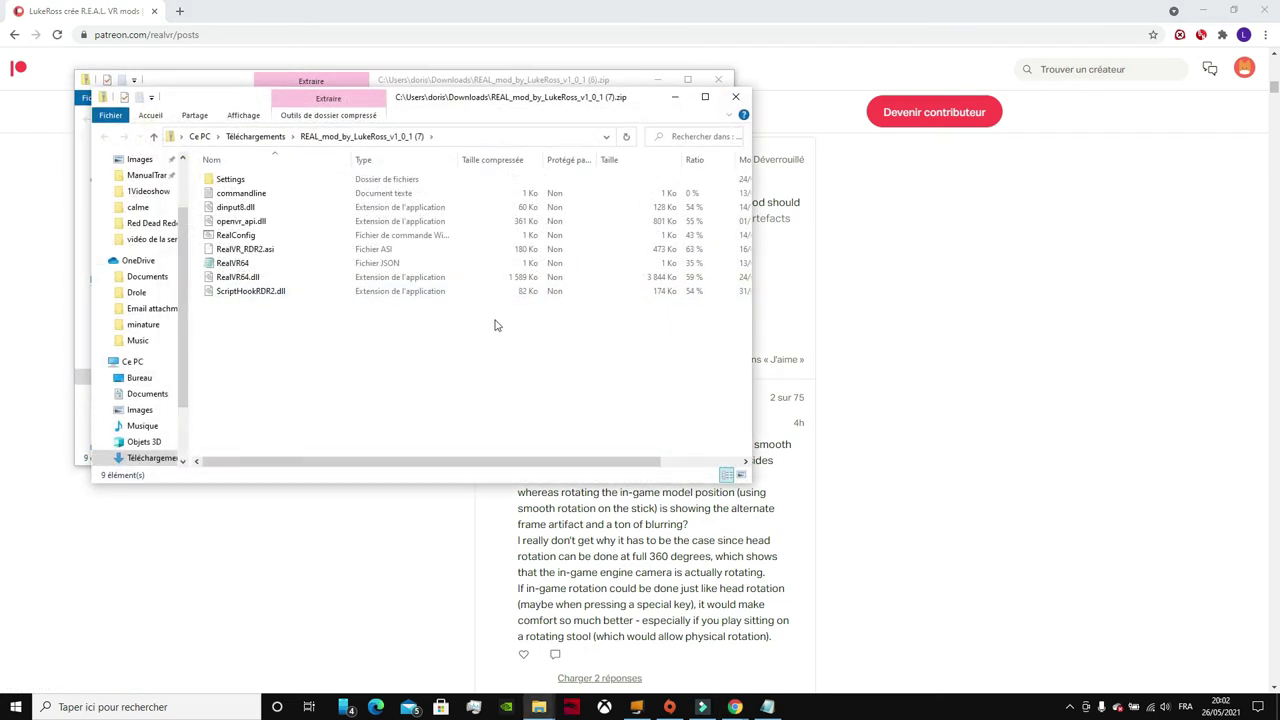
Step: Locate REAL_mod_by_LukeRoss_v1_0_1 (7) in the Téléchargements folder and move it to the desktop
left_click(256, 136)
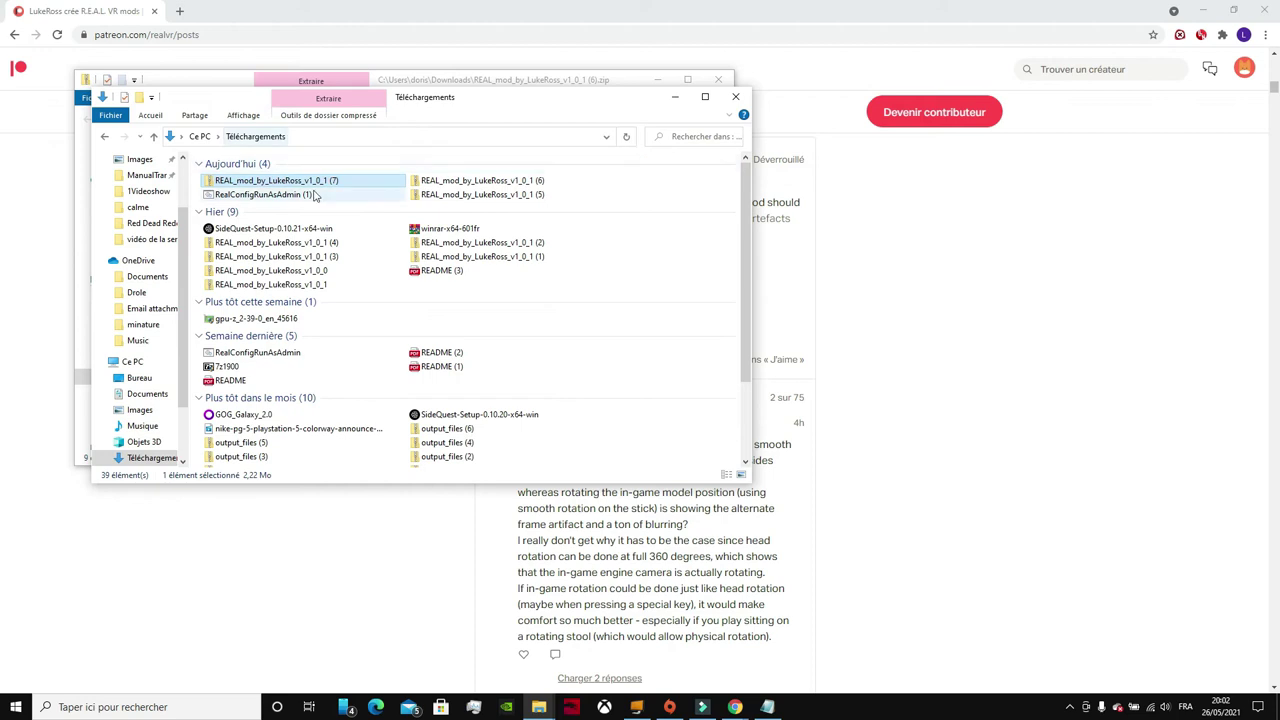
left_click(1203, 12)
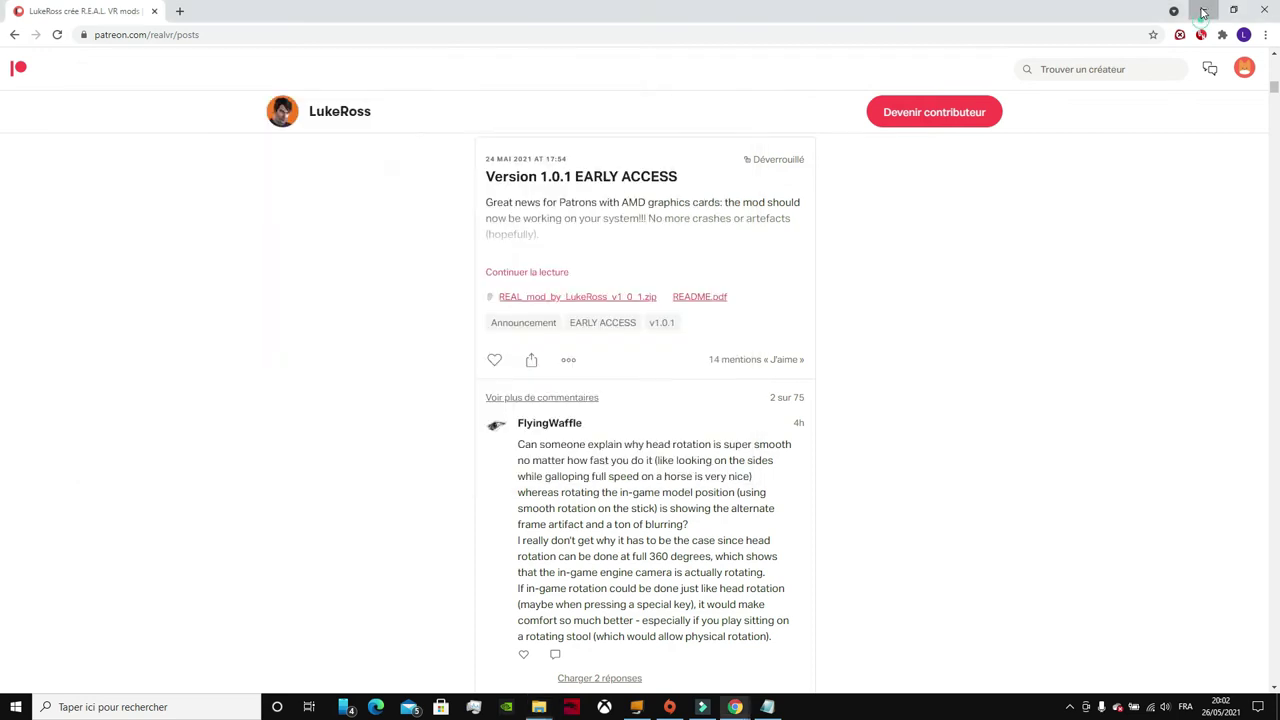
left_click(1203, 12)
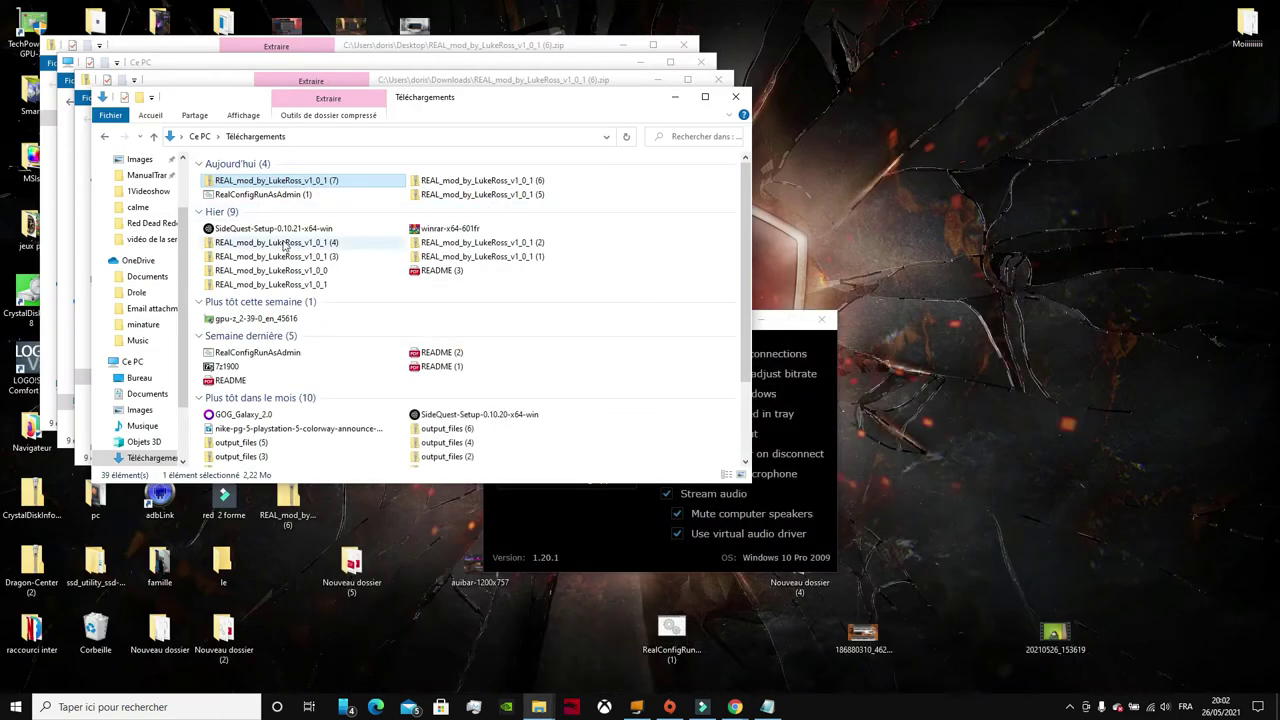
left_click(275, 528)
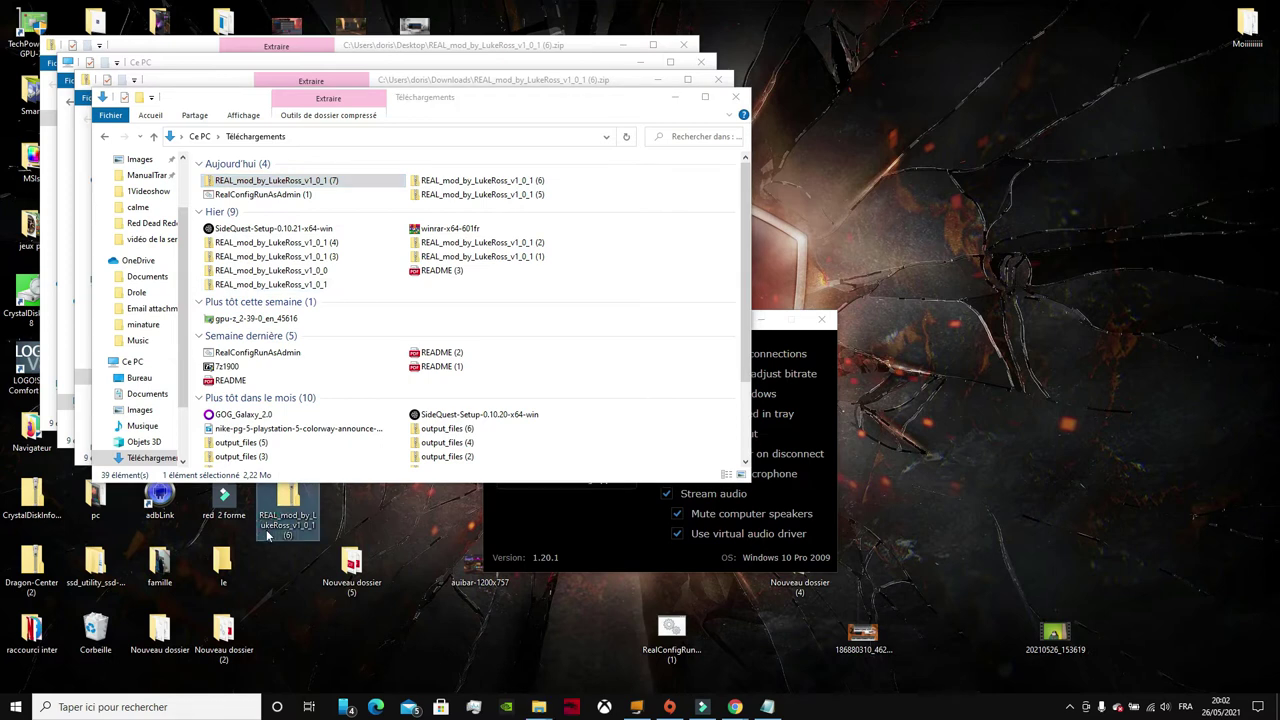
left_click(248, 181)
left_click_drag(250, 183, 317, 530)
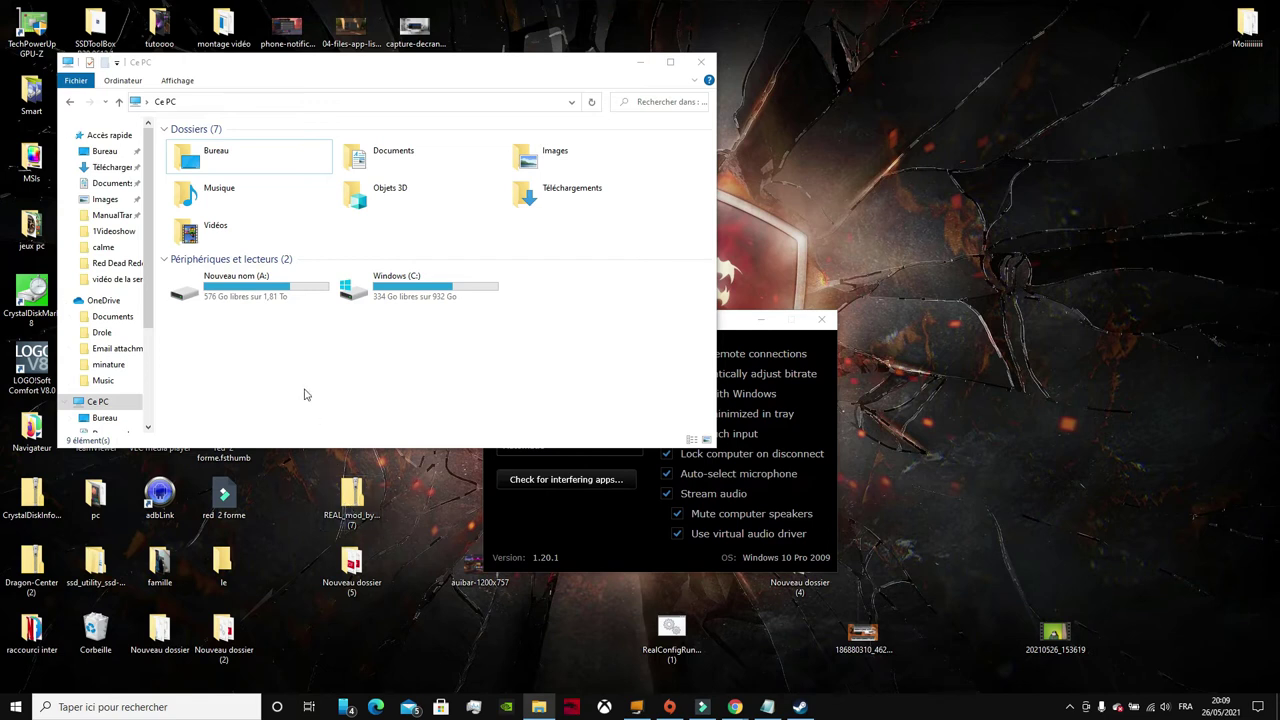
Step: Copy the REAL_mod_by_LukeRoss_v1_0_1 (7) archive from the desktop into the Red Dead Redemption 2 folder on drive A:
double_click(279, 288)
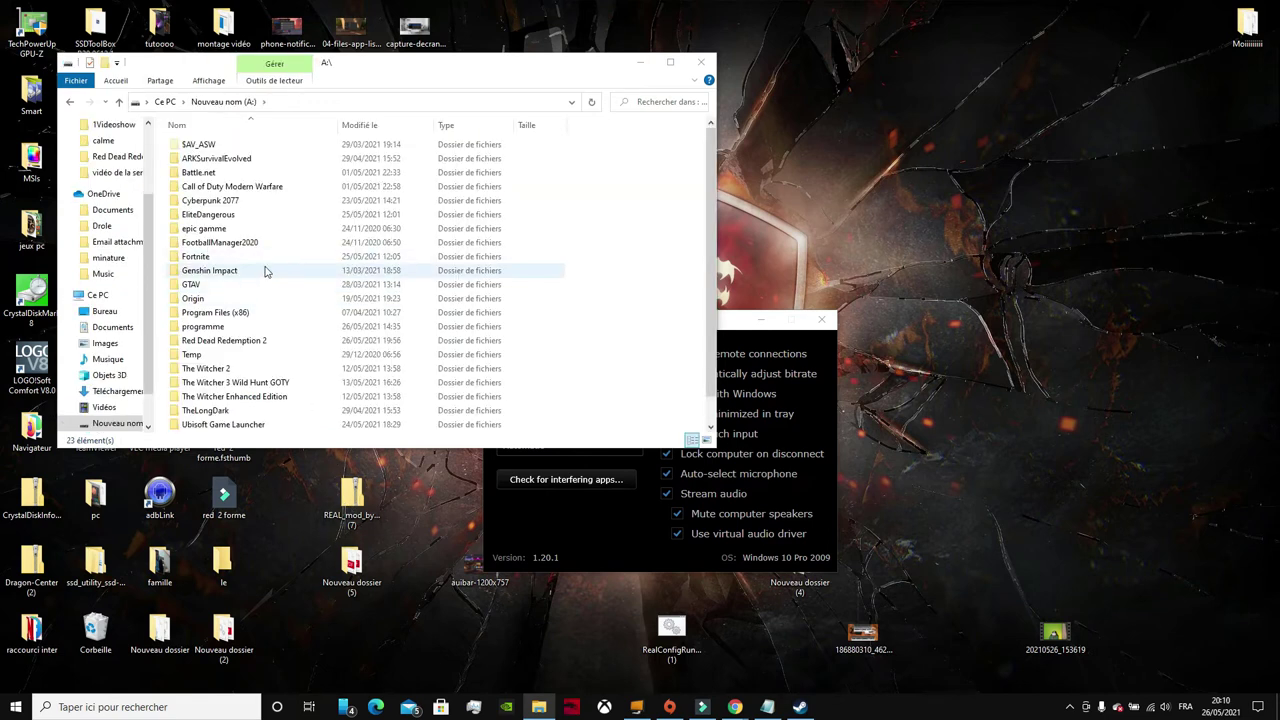
left_click(264, 343)
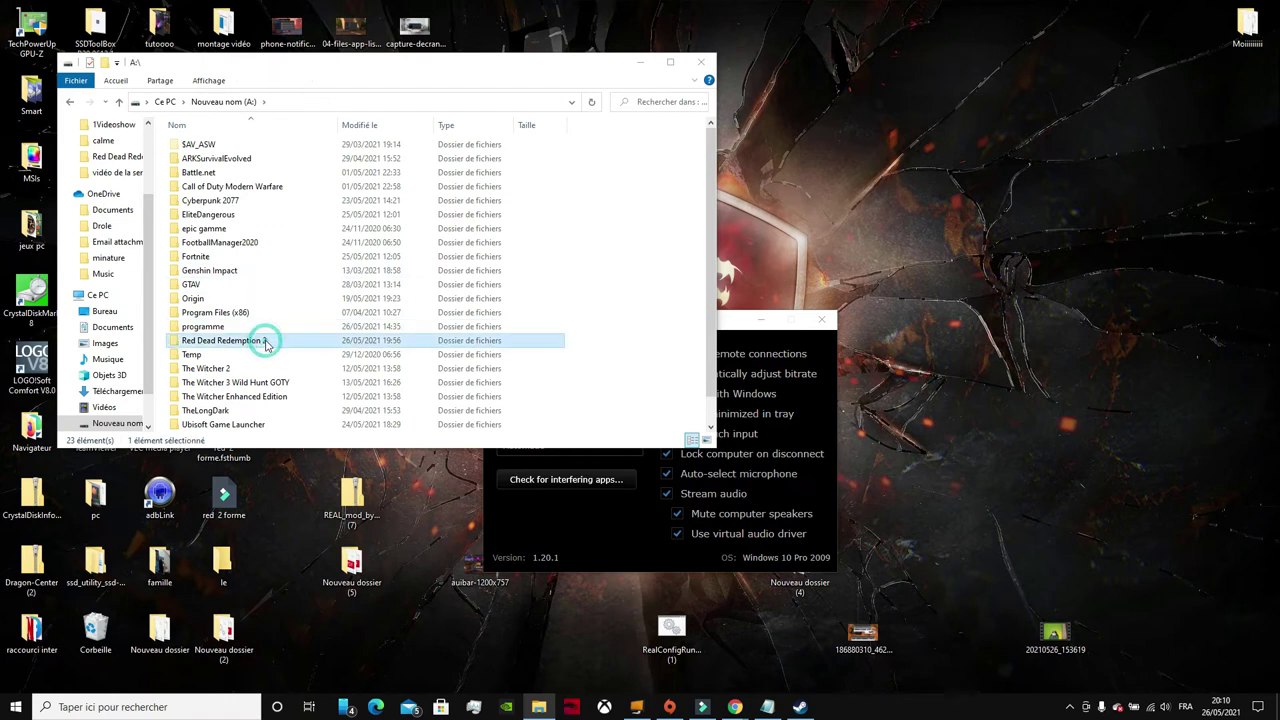
double_click(266, 344)
left_click_drag(342, 500, 386, 363)
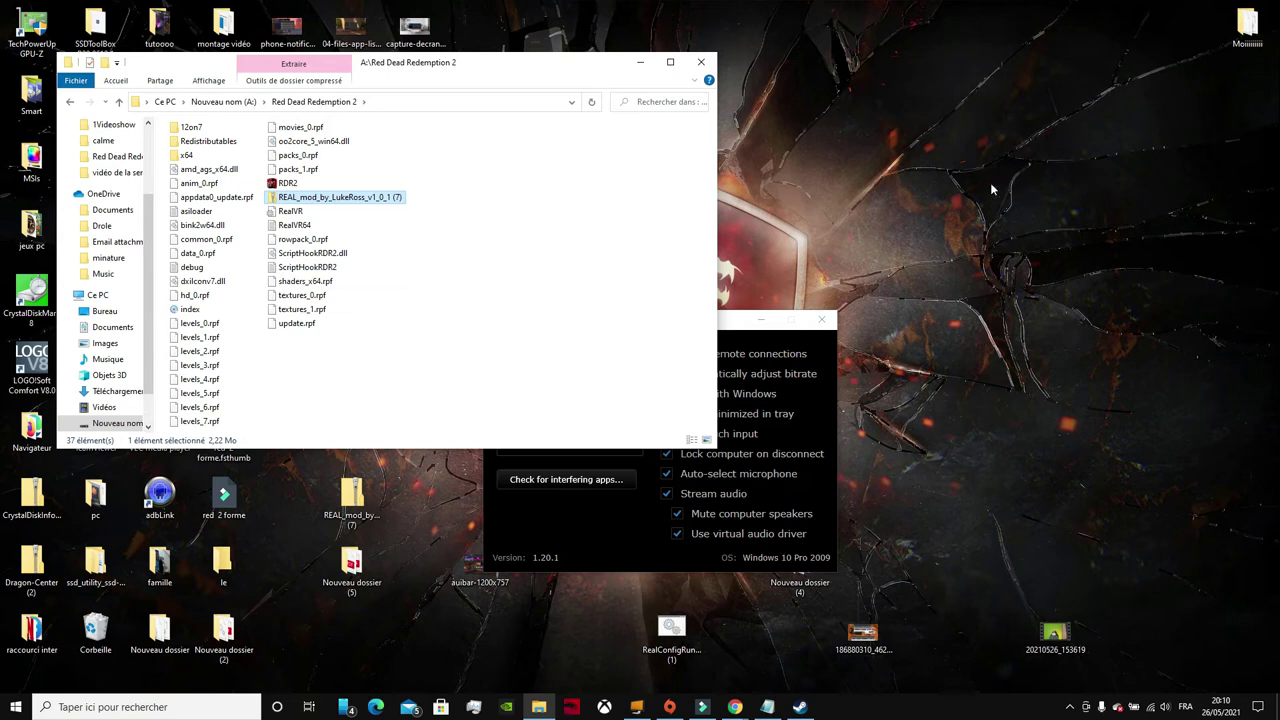
Step: Extract the mod archive directly into the Red Dead Redemption 2 folder, replacing all existing files, and return to drive A:
right_click(393, 202)
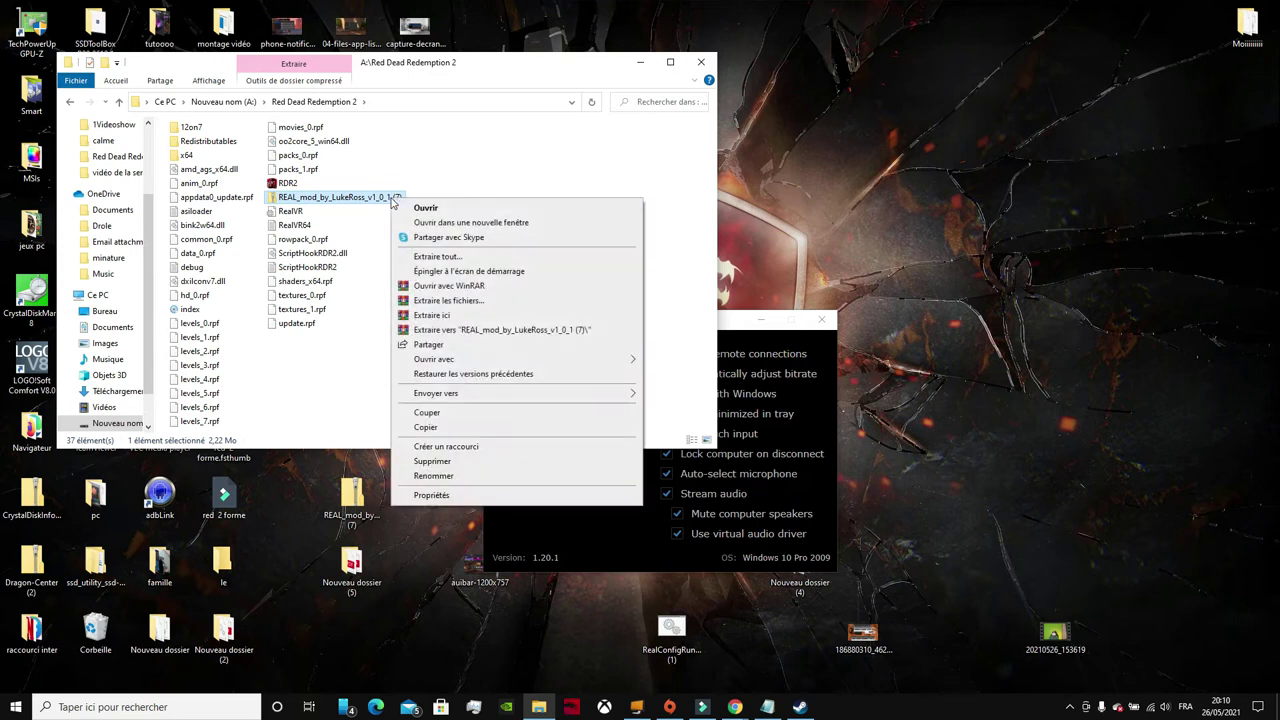
left_click(430, 316)
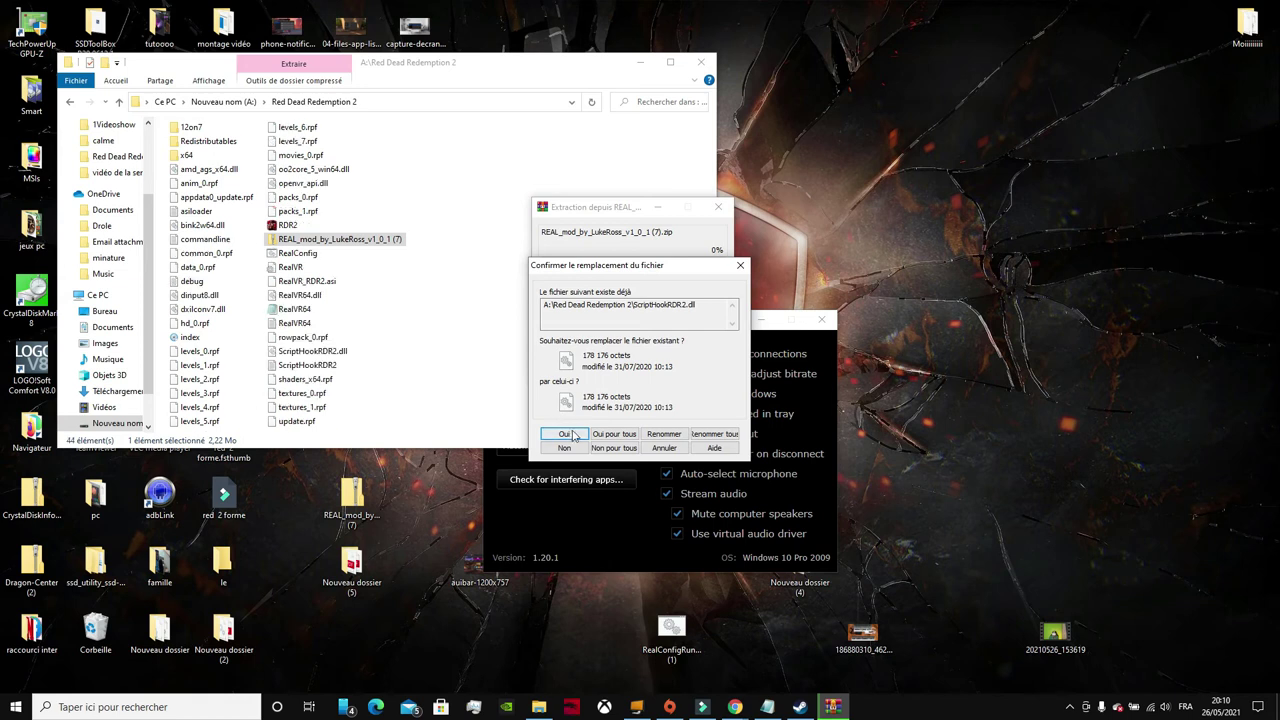
left_click(605, 436)
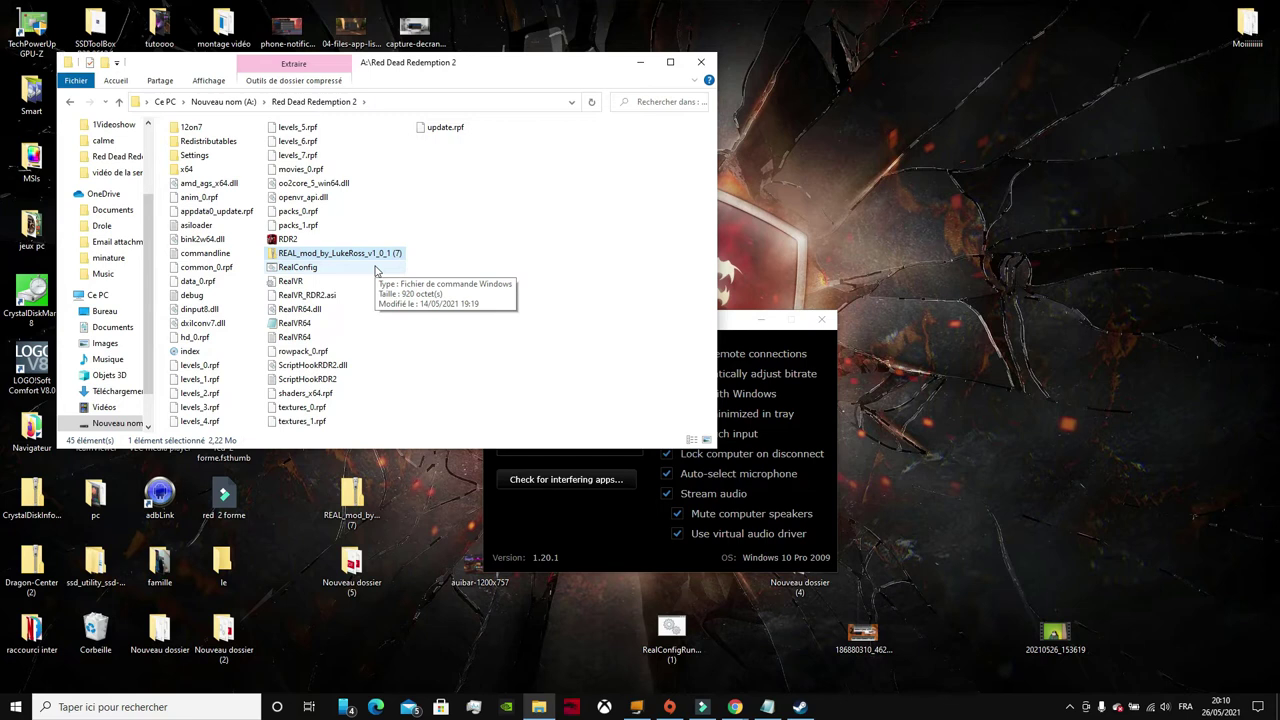
key("BackSpace")
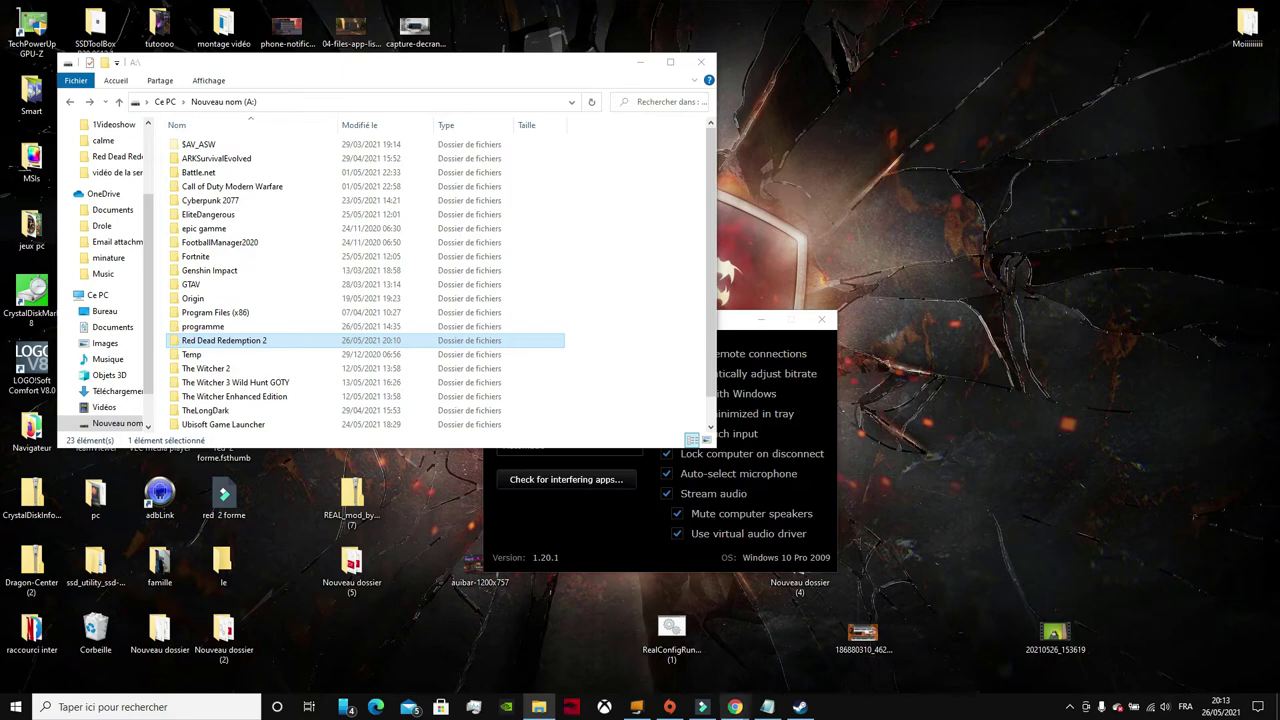
Step: Switch to Steam and toggle "Utiliser le mode Cinéma lorsque SteamVR est actif" in Assetto Corsa's general properties, then leave Steam
left_click(799, 707)
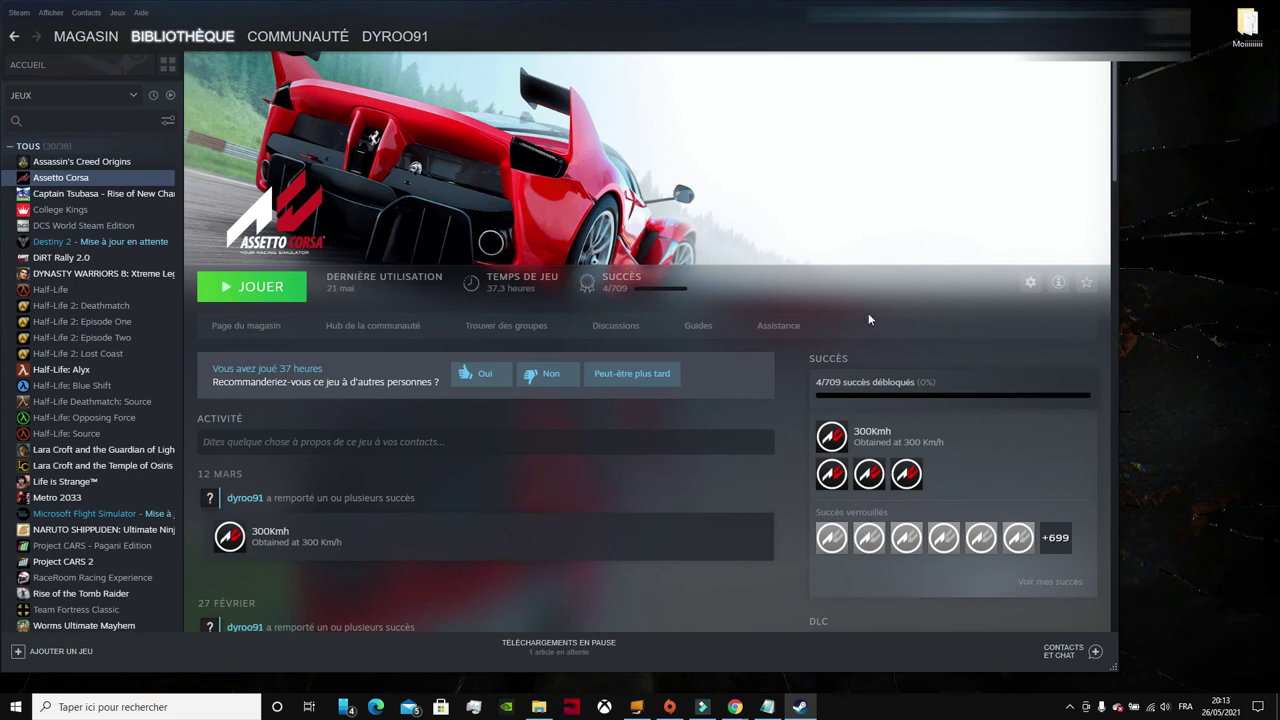
left_click(1030, 282)
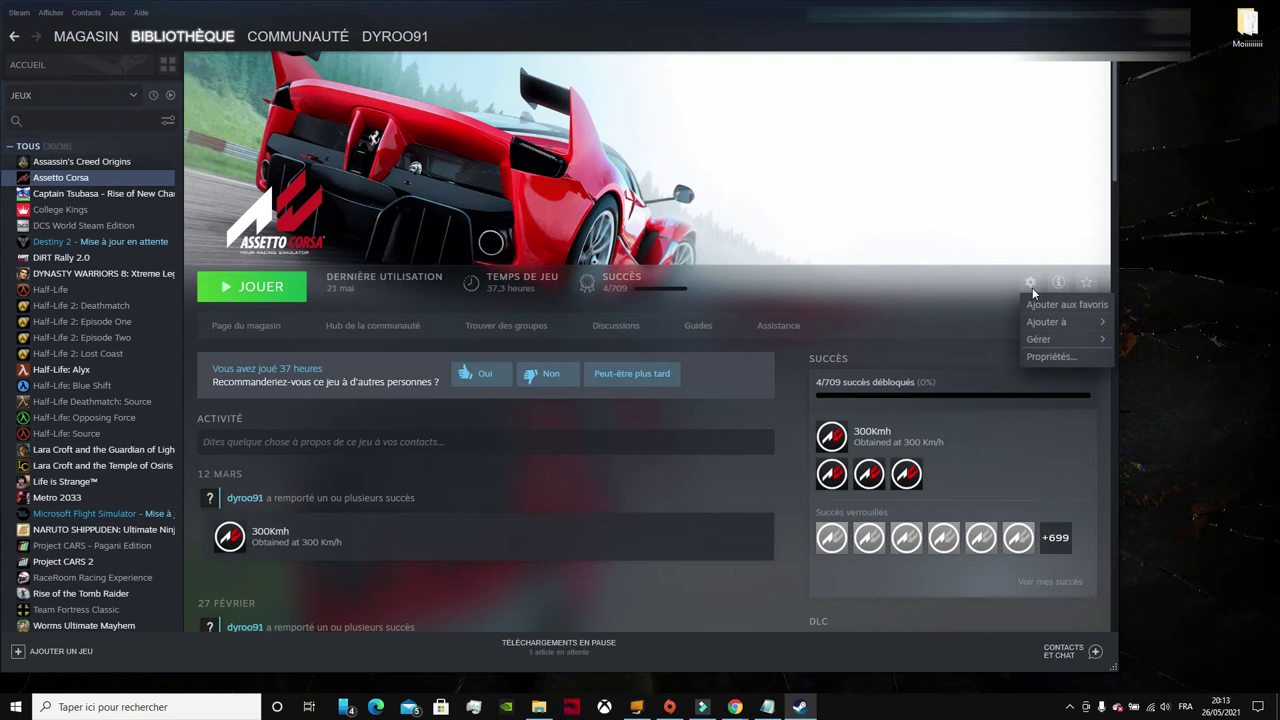
left_click(1048, 357)
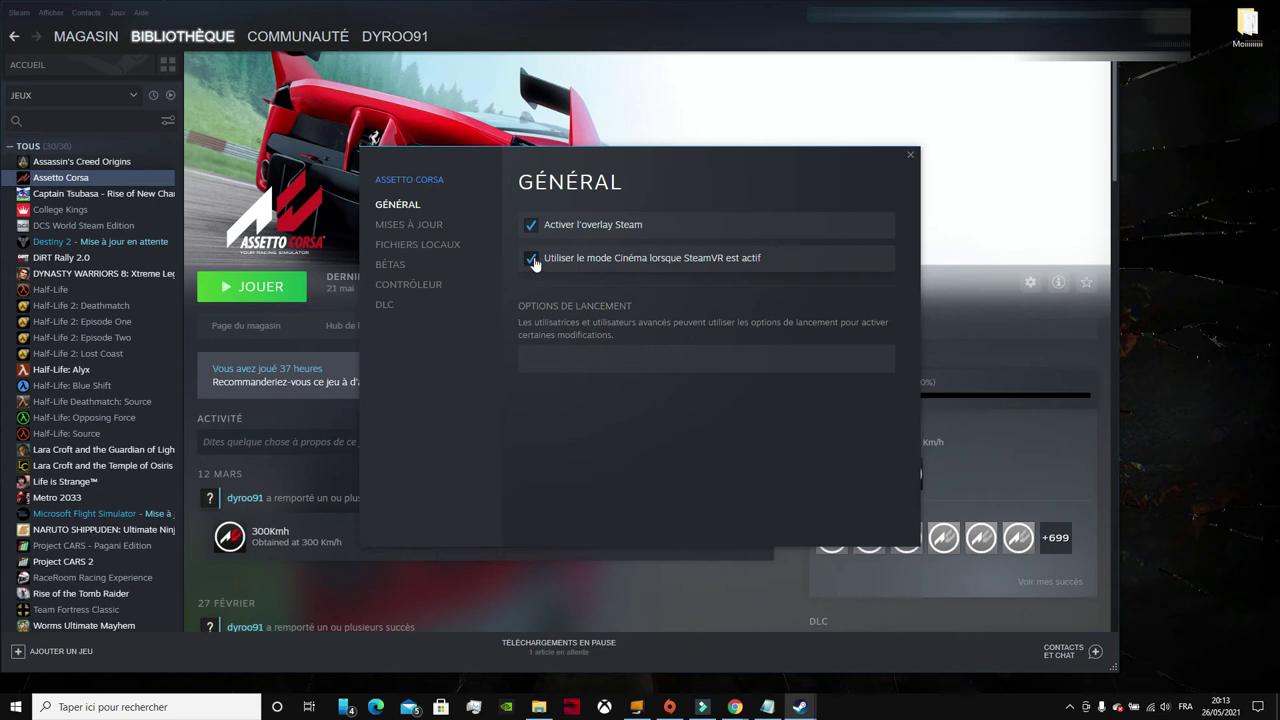
left_click(533, 259)
left_click(527, 262)
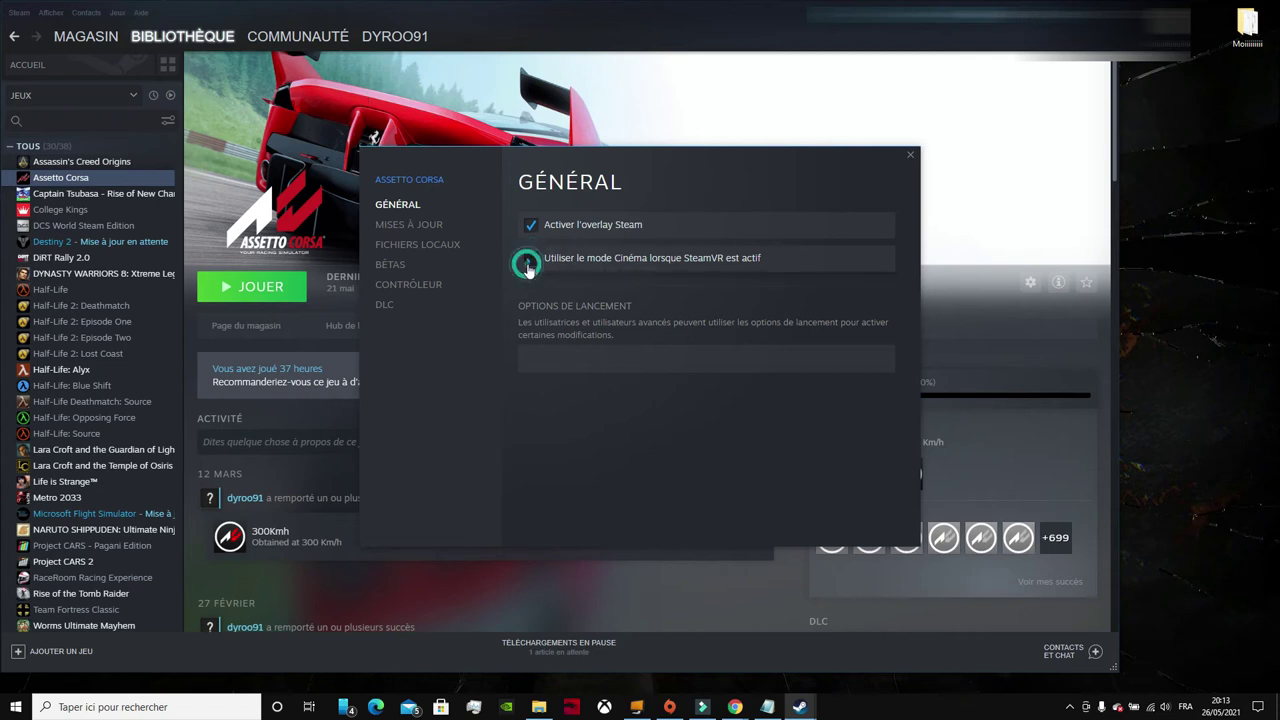
left_click(910, 156)
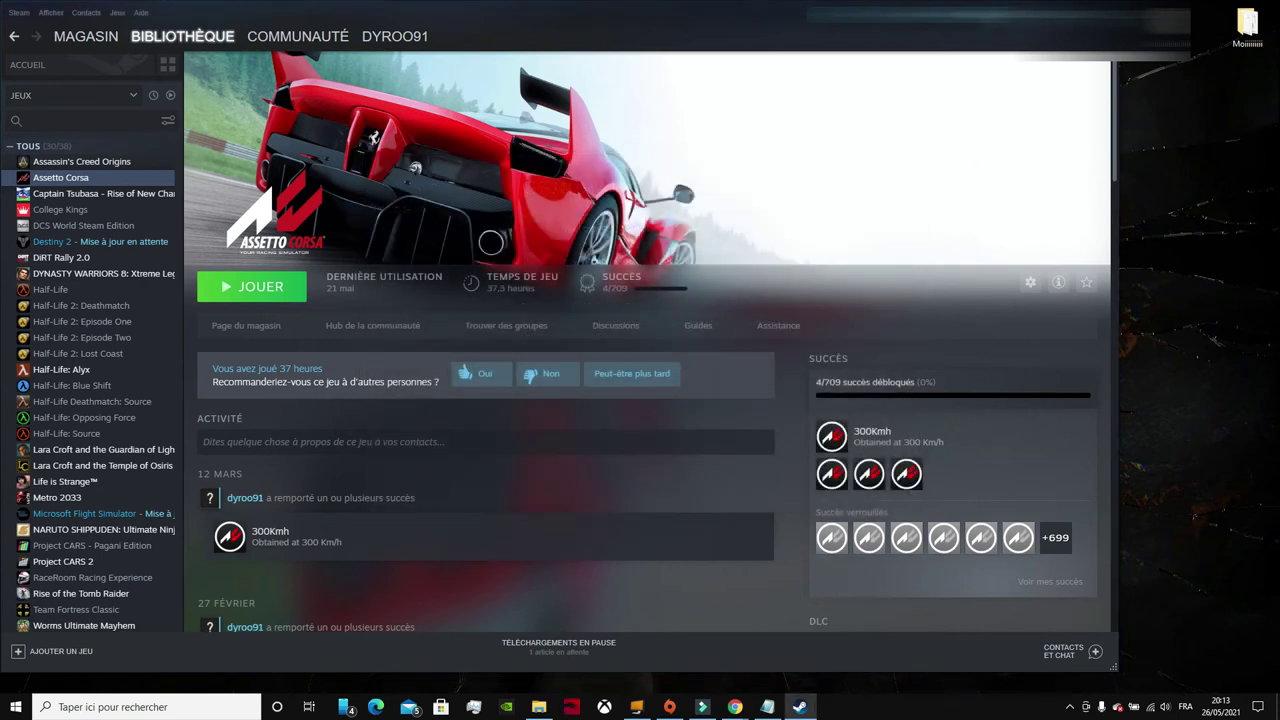
left_click(1065, 12)
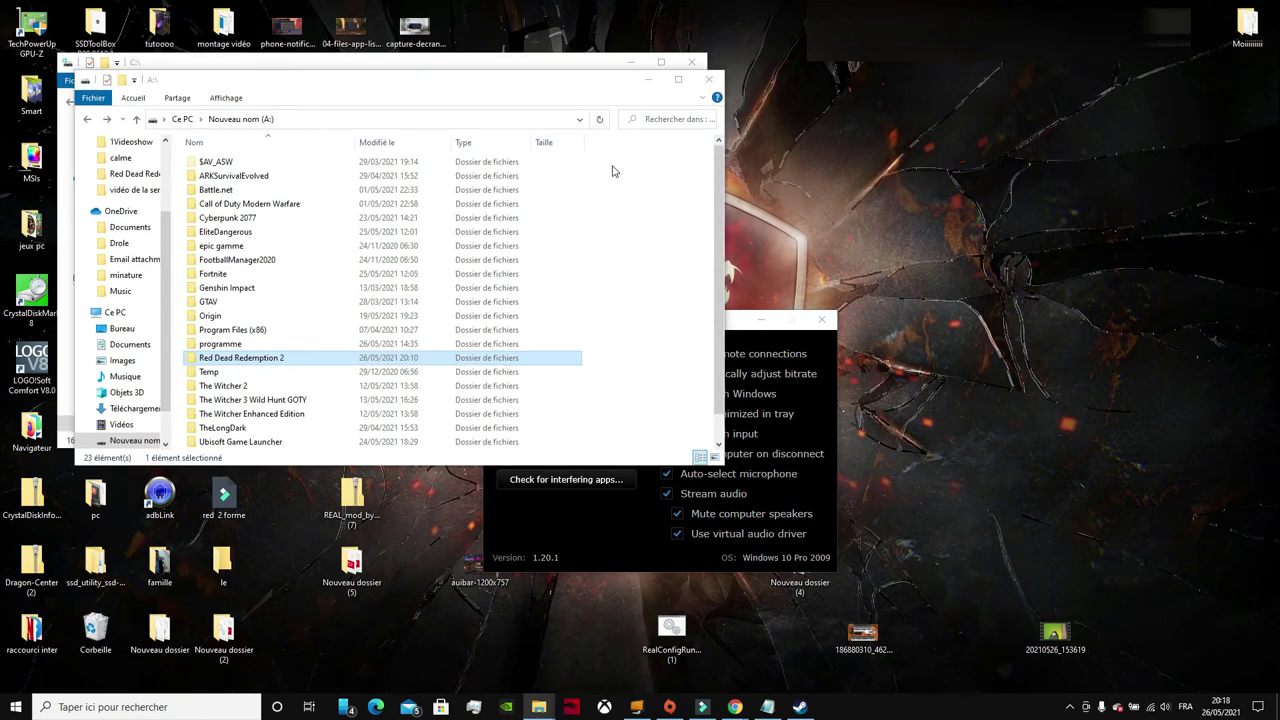
Step: Review the security permissions of the Red Dead Redemption 2 folder on drive A: for Utilisateurs authentifiés
right_click(455, 361)
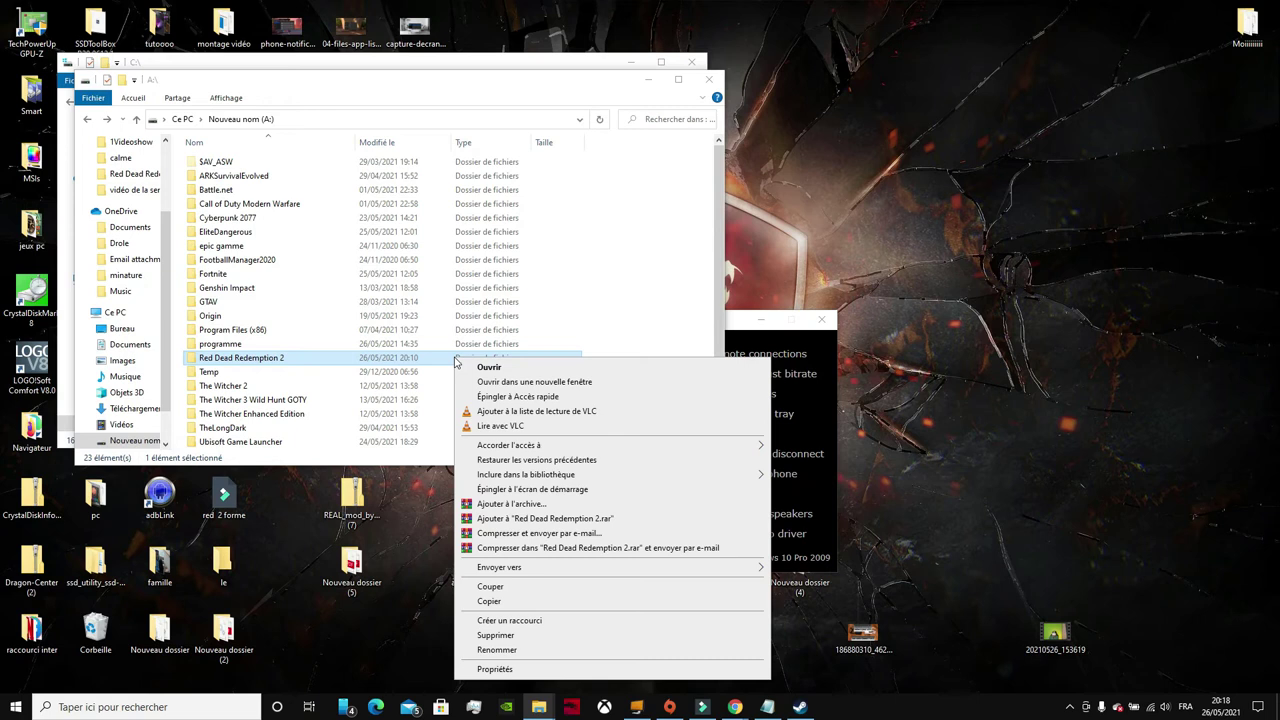
left_click(502, 675)
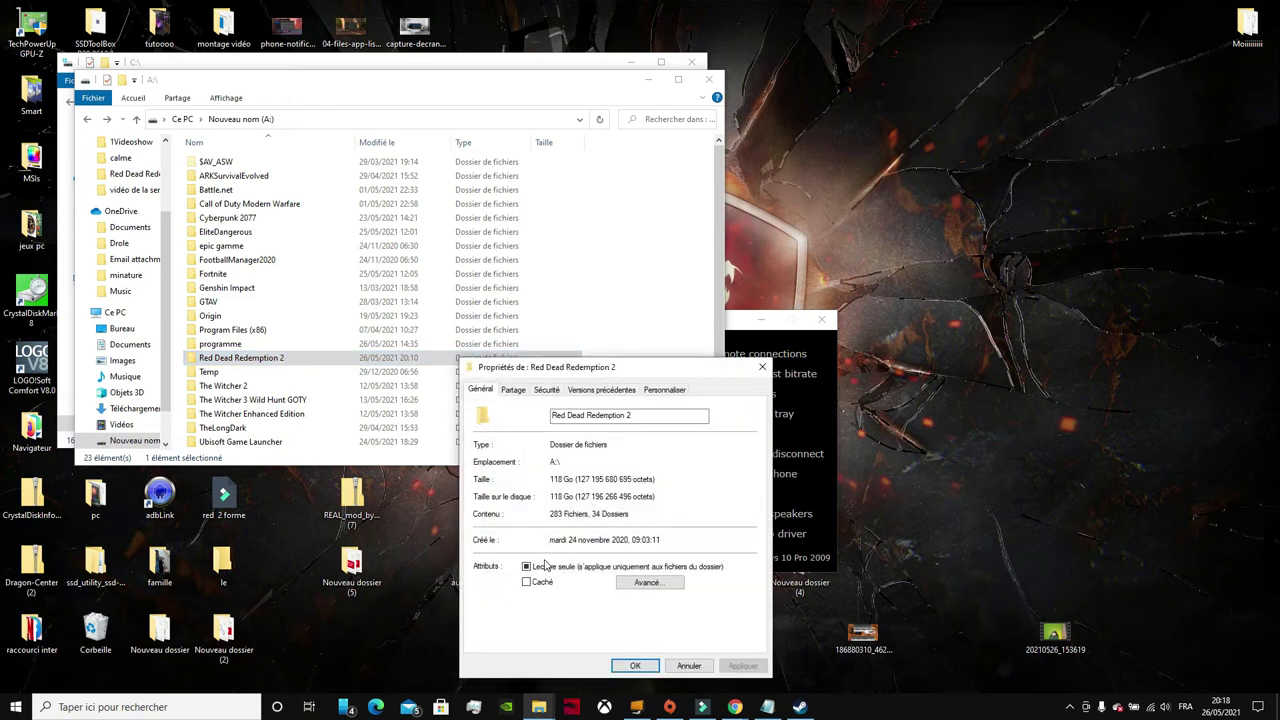
left_click(546, 390)
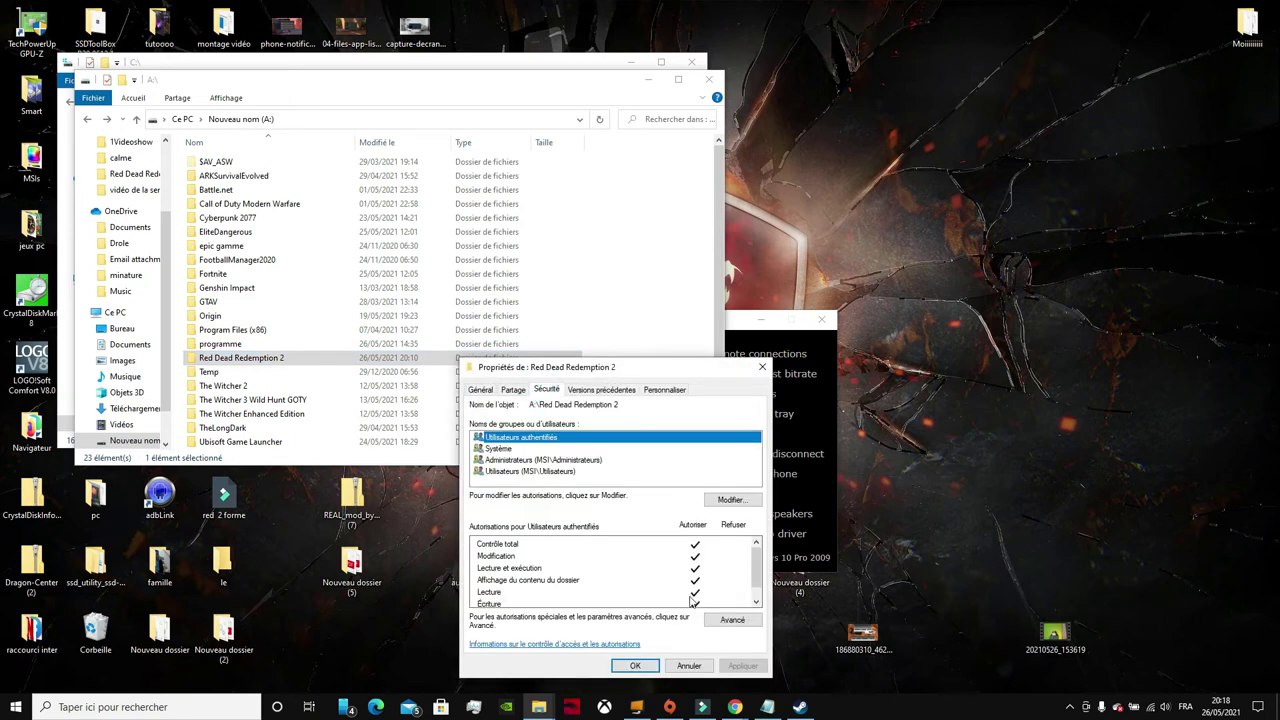
left_click(728, 501)
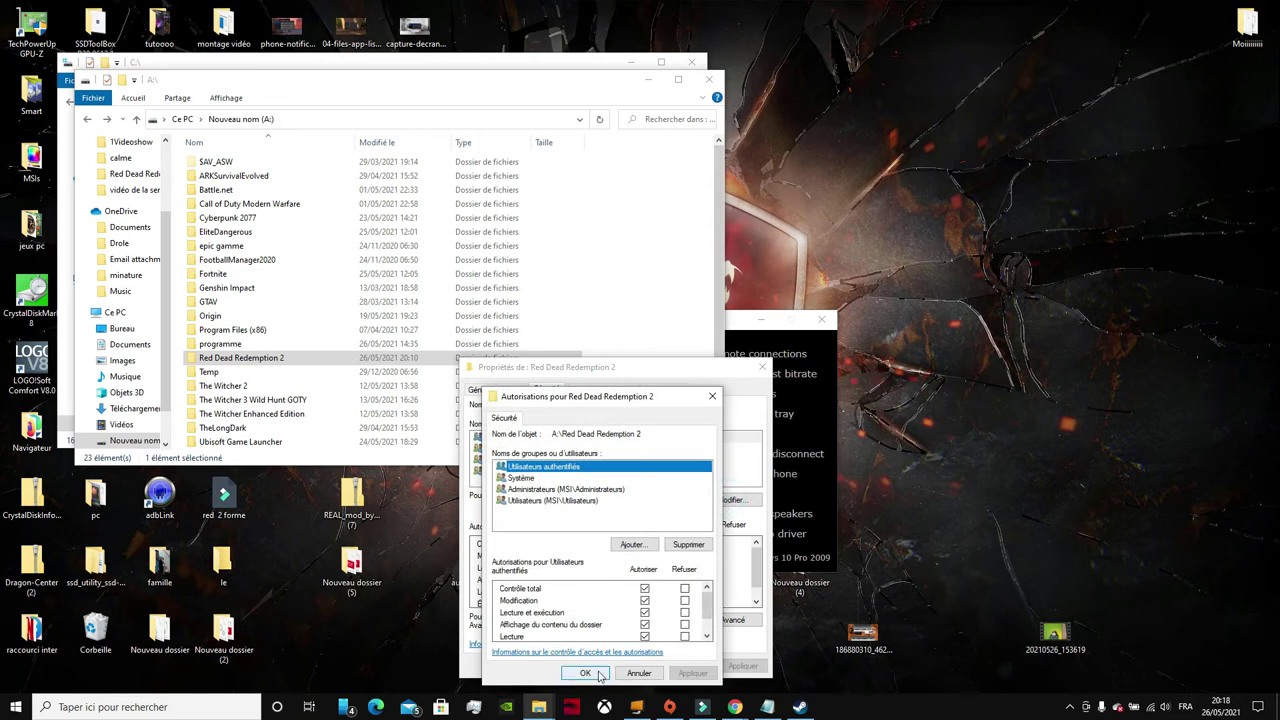
left_click(627, 677)
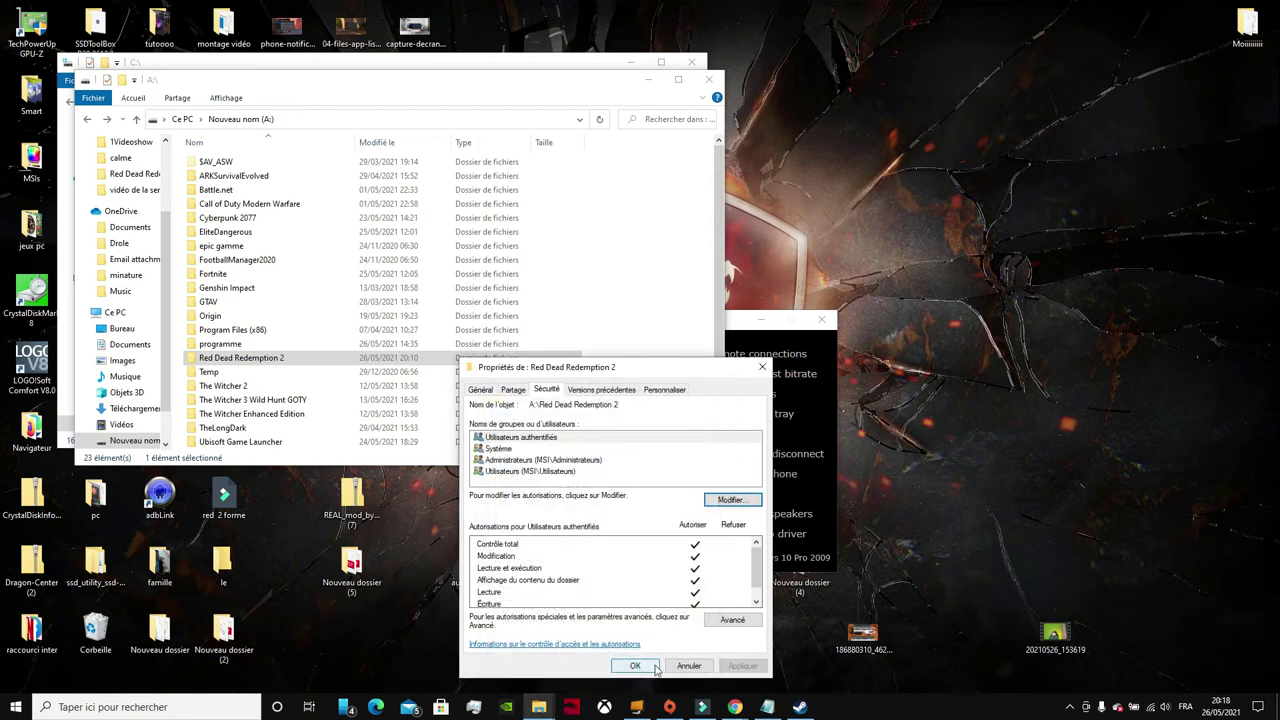
left_click(656, 668)
right_click(546, 367)
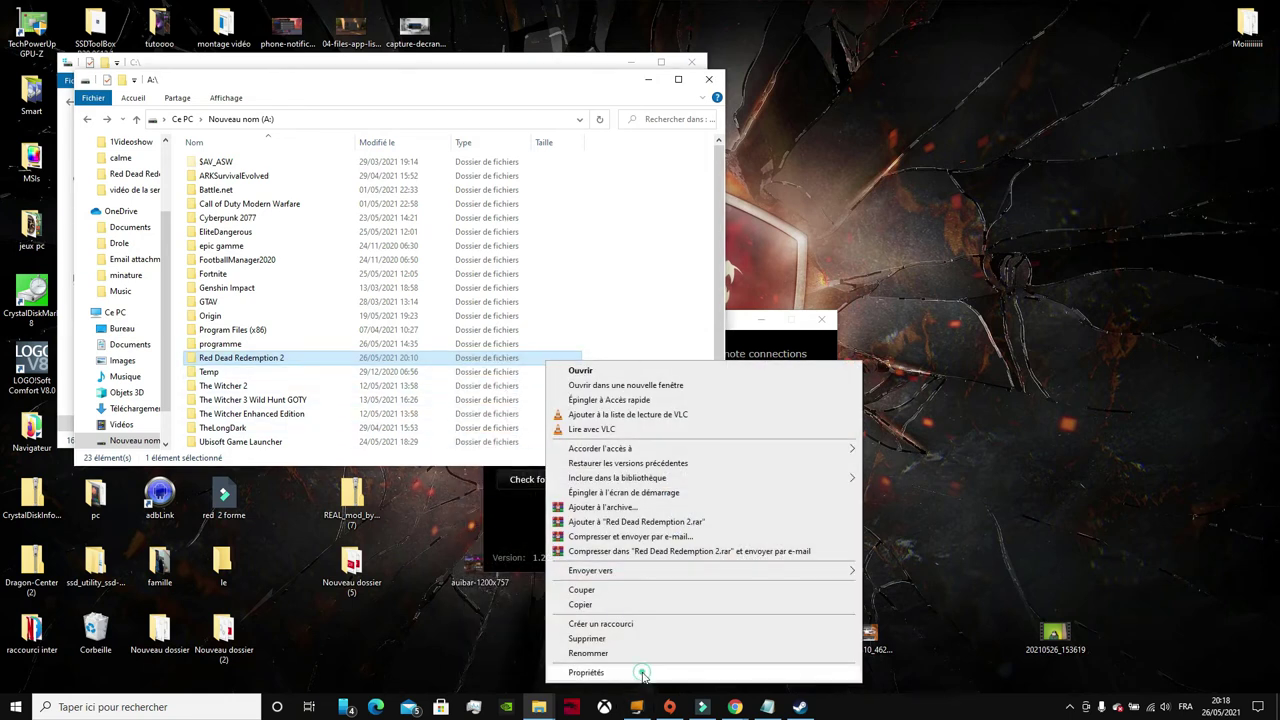
left_click(640, 672)
left_click(639, 395)
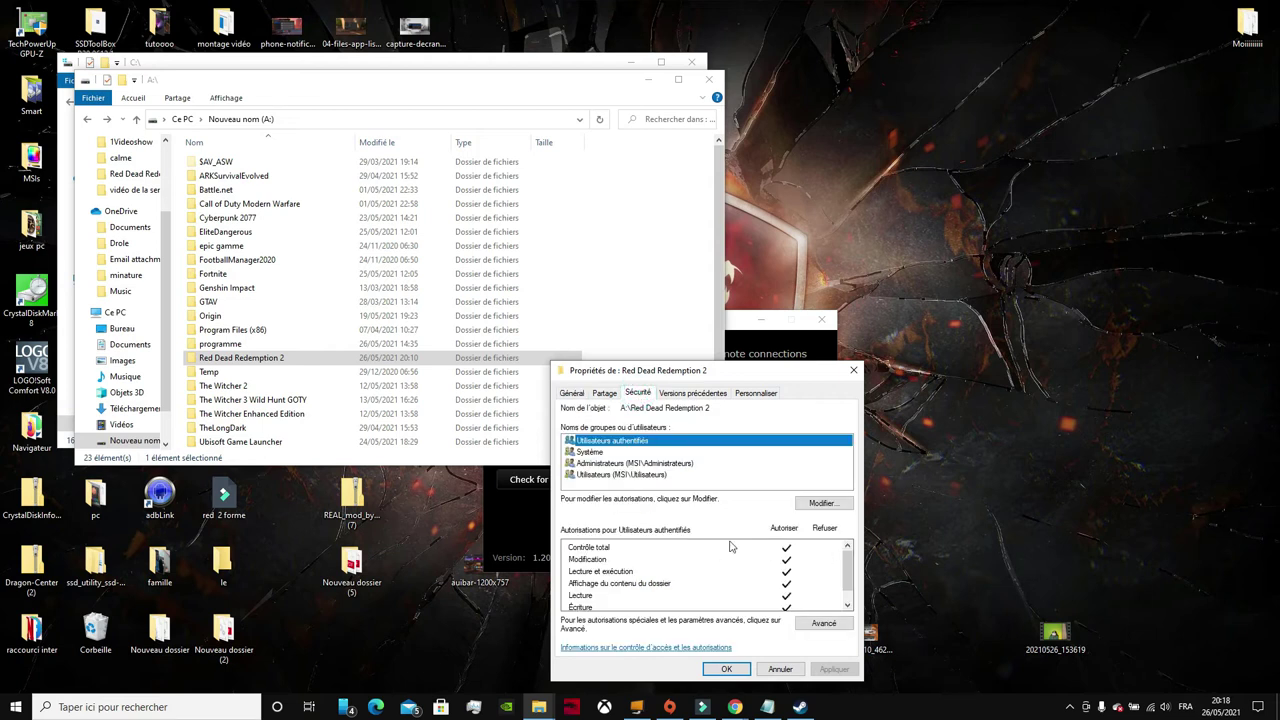
left_click(780, 669)
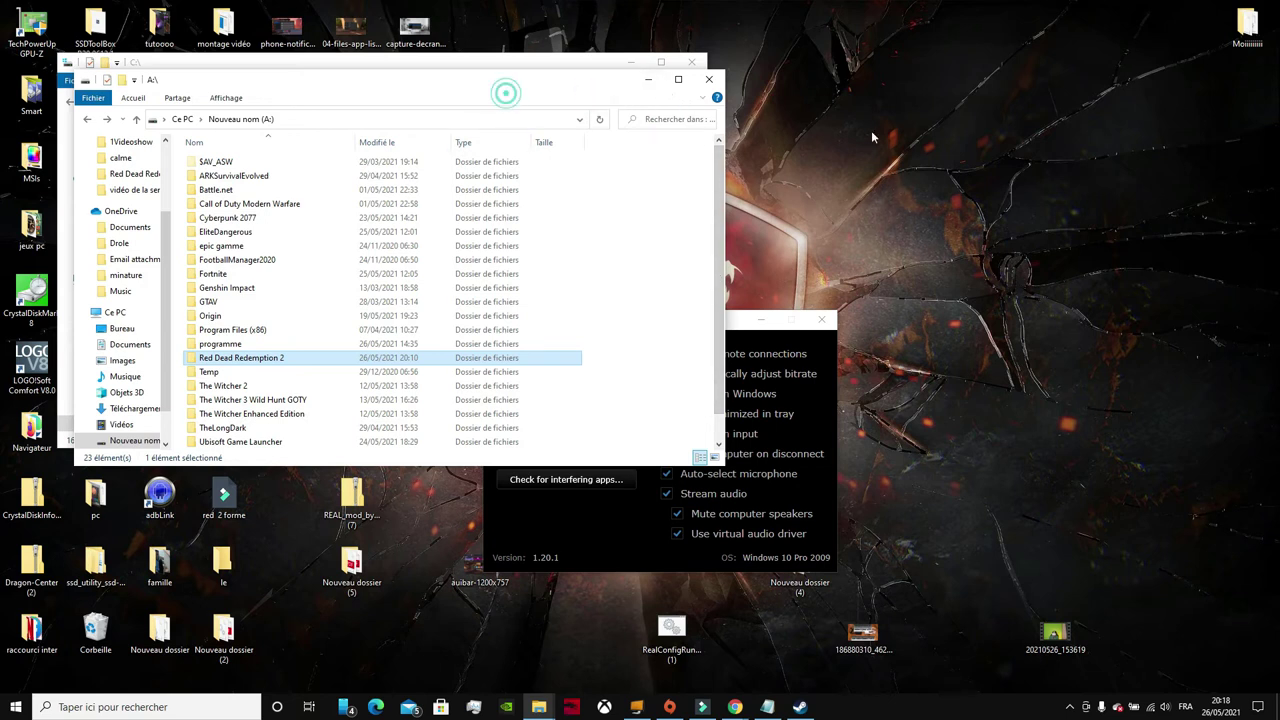
Step: Navigate to the C:\Program Files\Oculus\Support\oculus-diagnostics folder
left_click(636, 79)
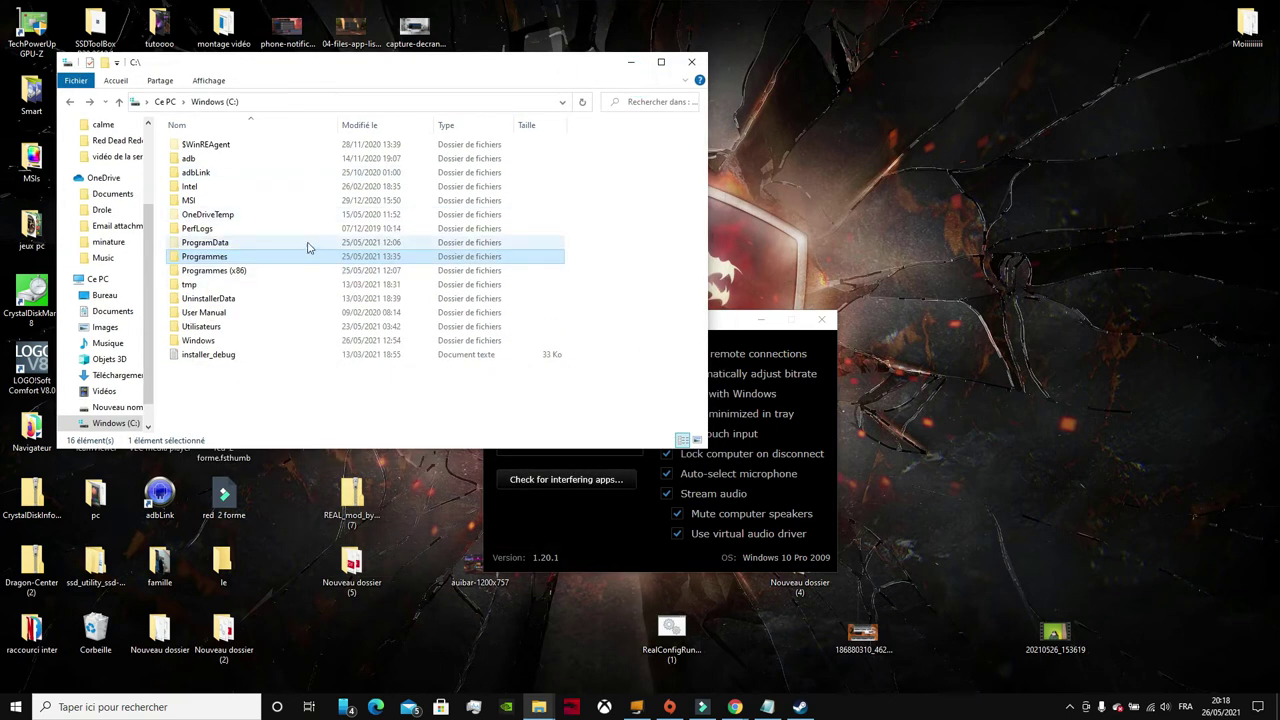
double_click(279, 258)
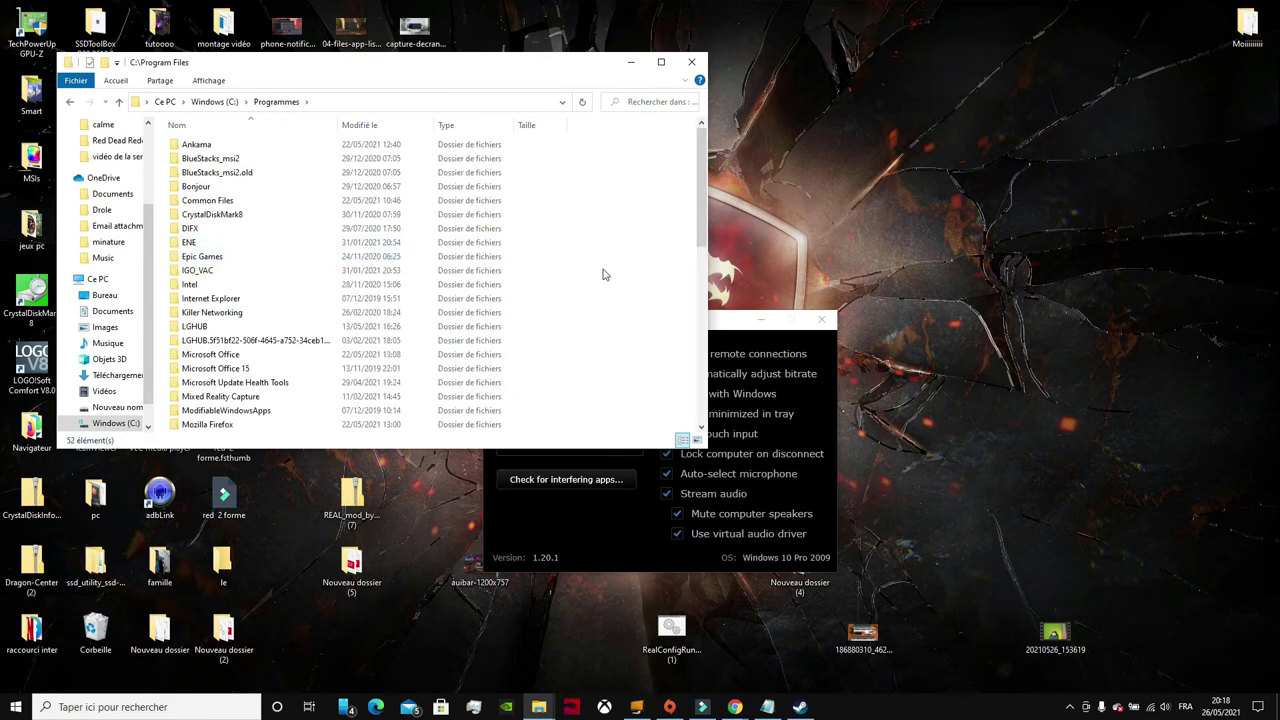
left_click_drag(700, 215, 704, 328)
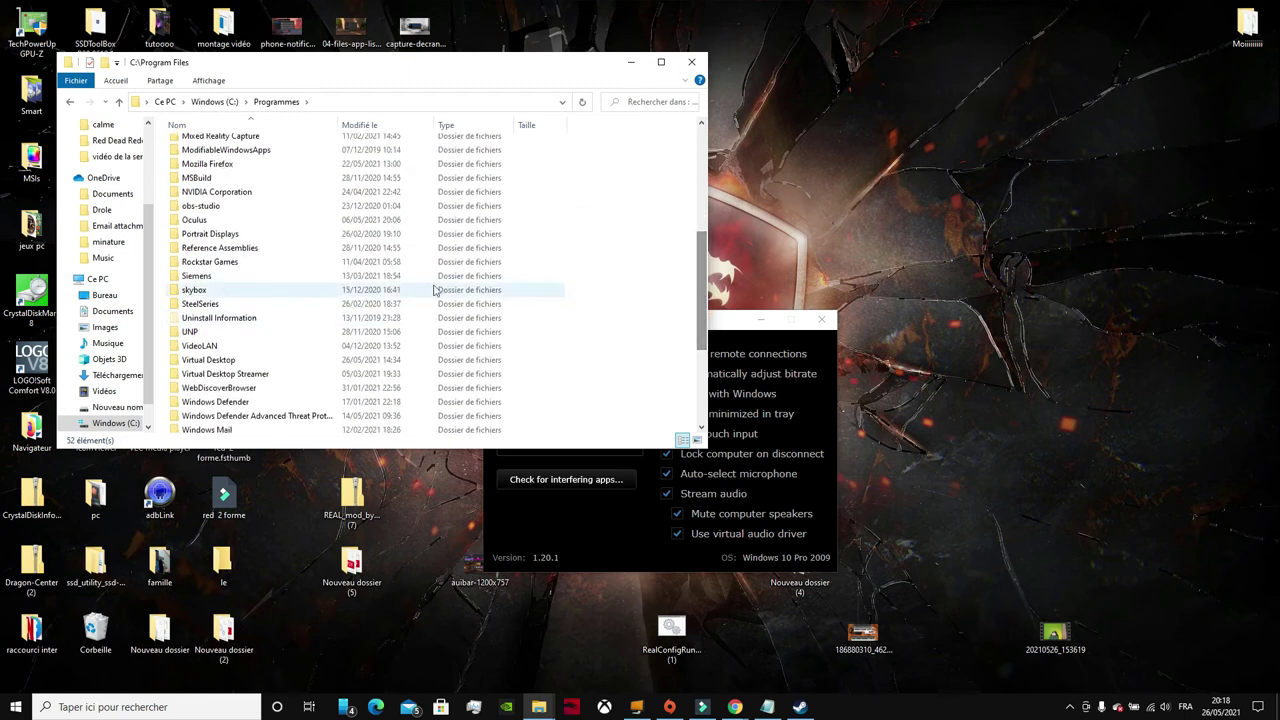
double_click(408, 220)
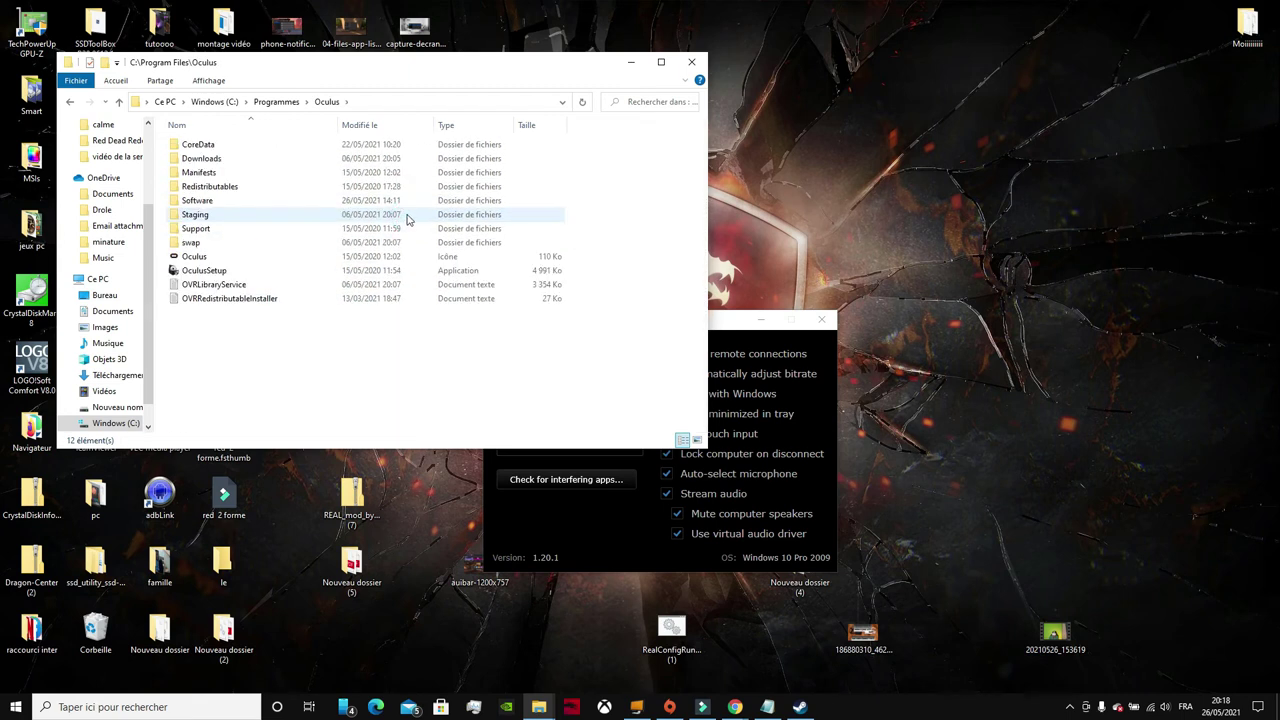
double_click(297, 229)
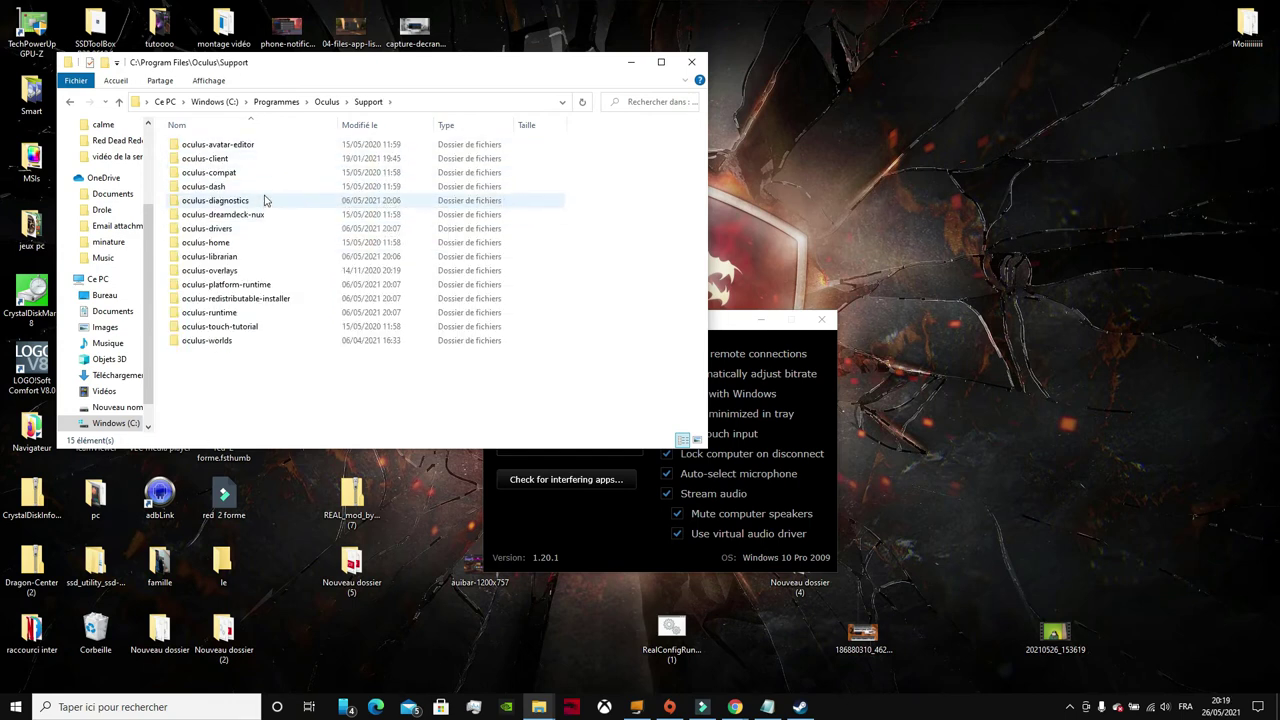
double_click(265, 200)
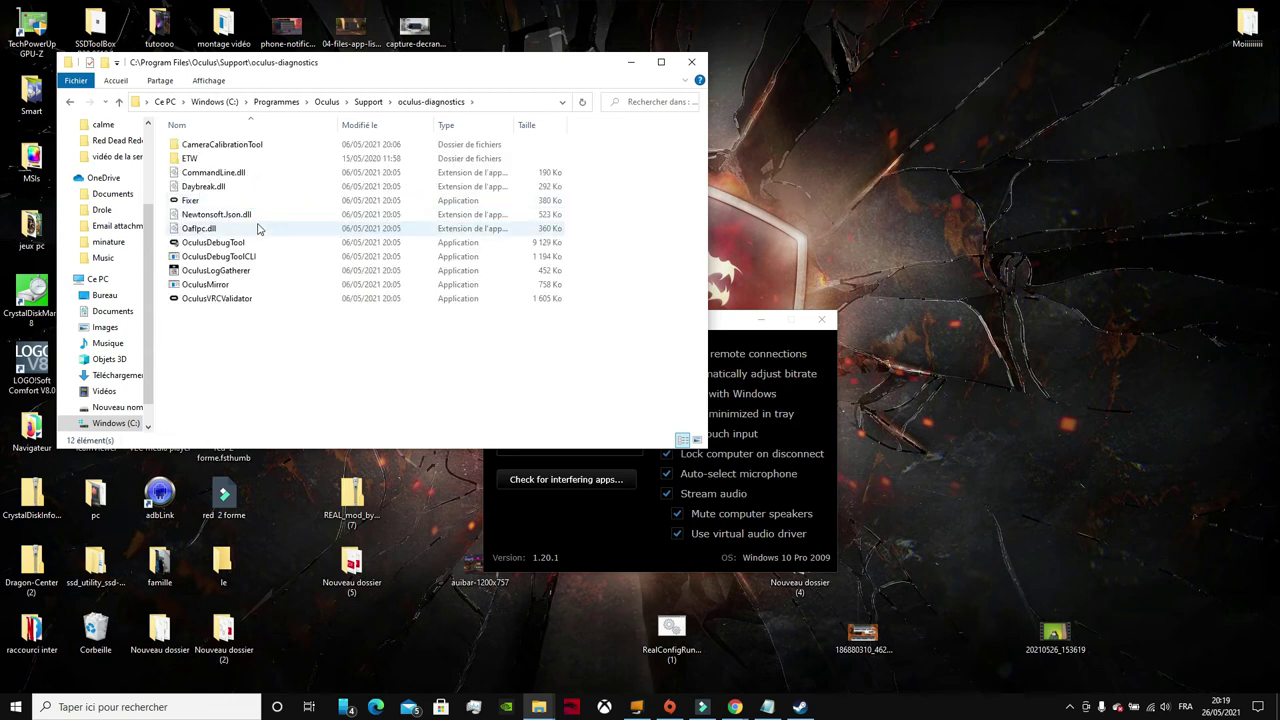
Step: Launch OculusDebugTool and set Asynchronous Spacewarp to Disabled
double_click(252, 244)
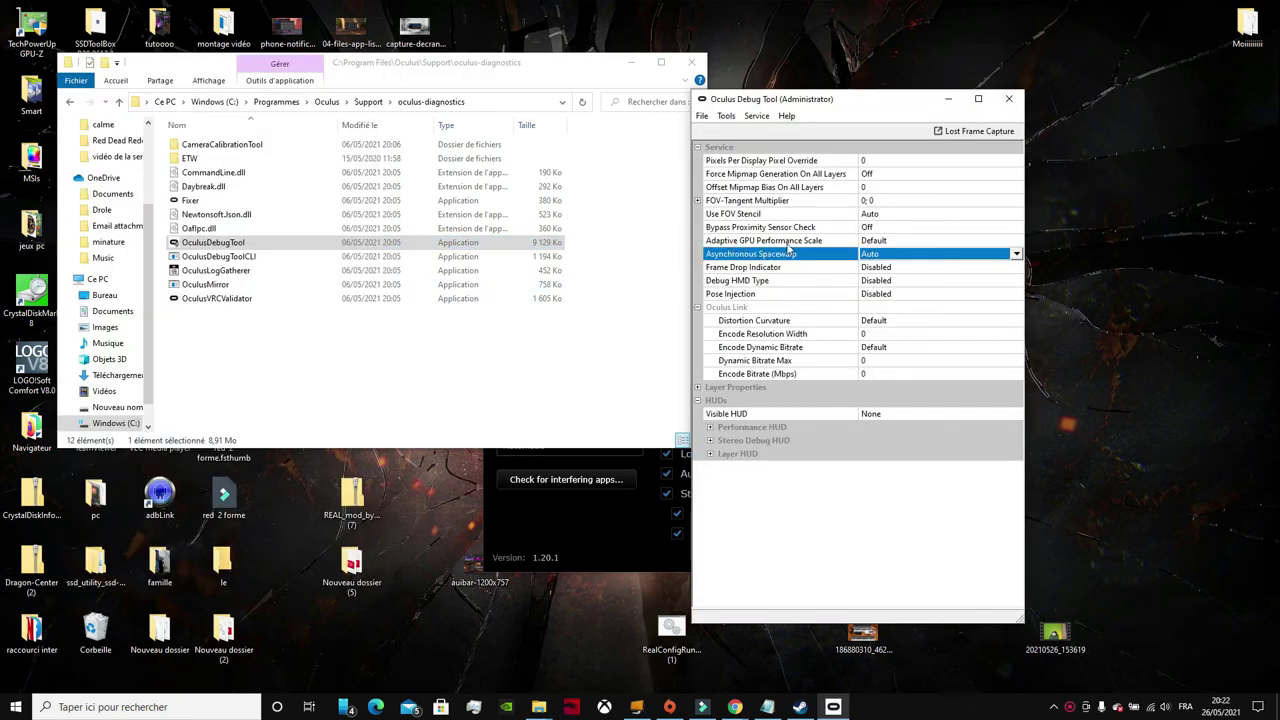
left_click(1016, 258)
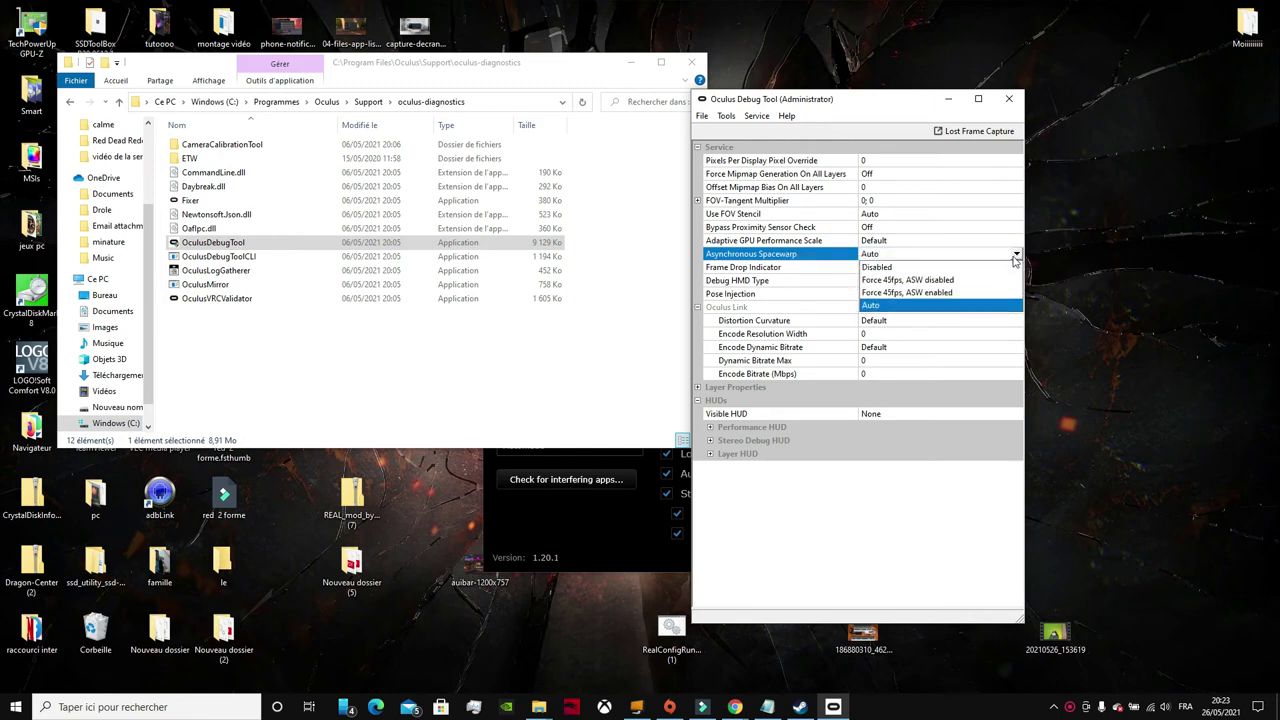
left_click(987, 268)
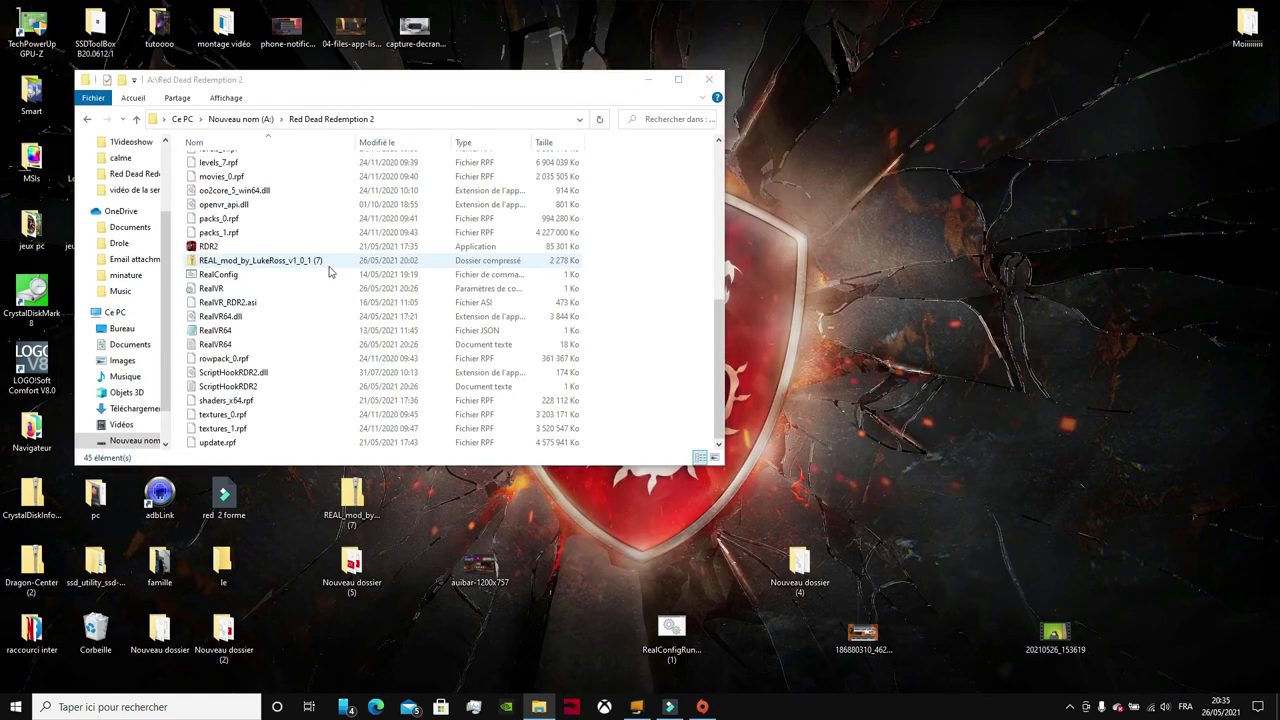
Step: Run the RealConfig script in the Red Dead Redemption 2 folder and choose the High configuration
double_click(297, 279)
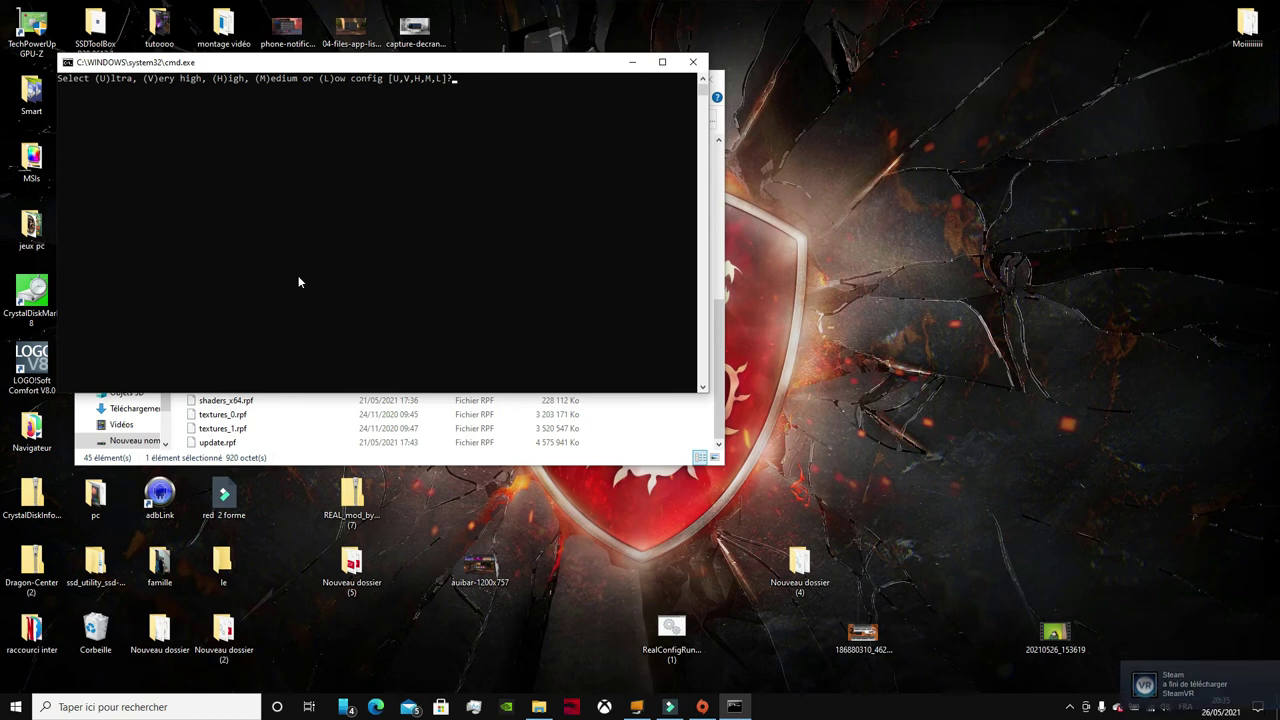
key("h")
key("Return")
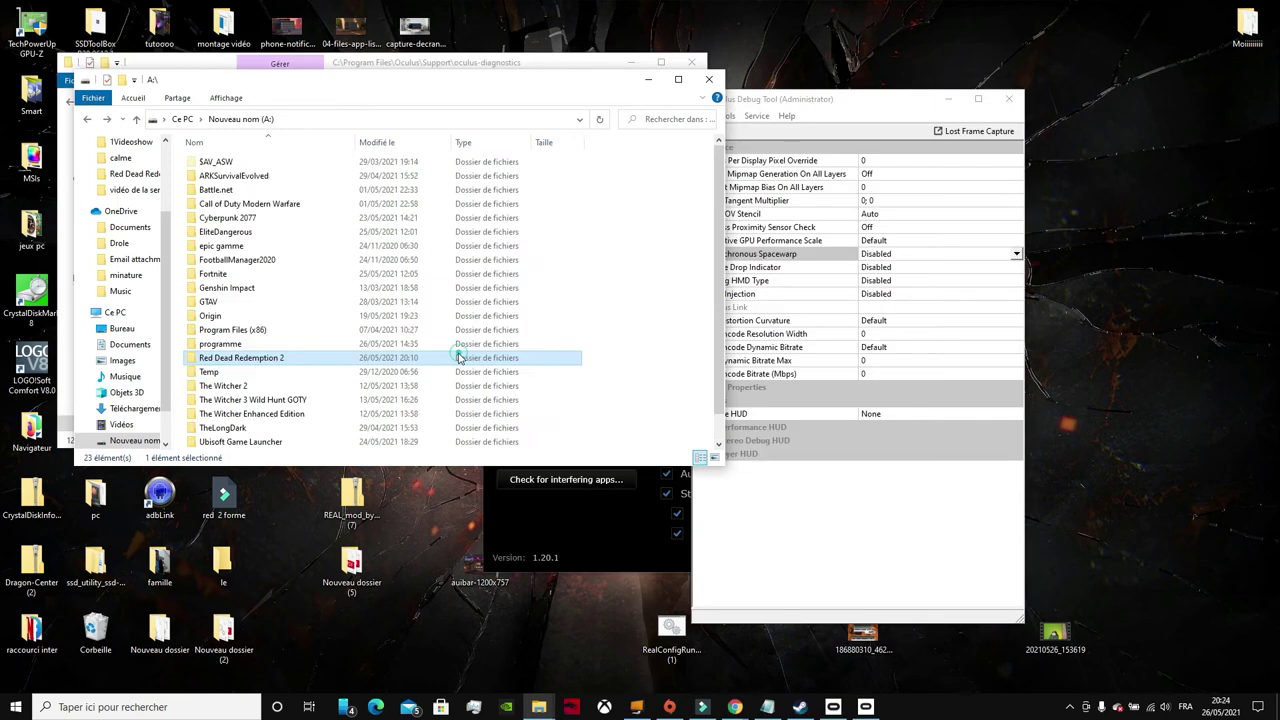
Step: Launch RDR2 from the Red Dead Redemption 2 folder on drive A: and open the game's Manette settings under Commandes
double_click(420, 441)
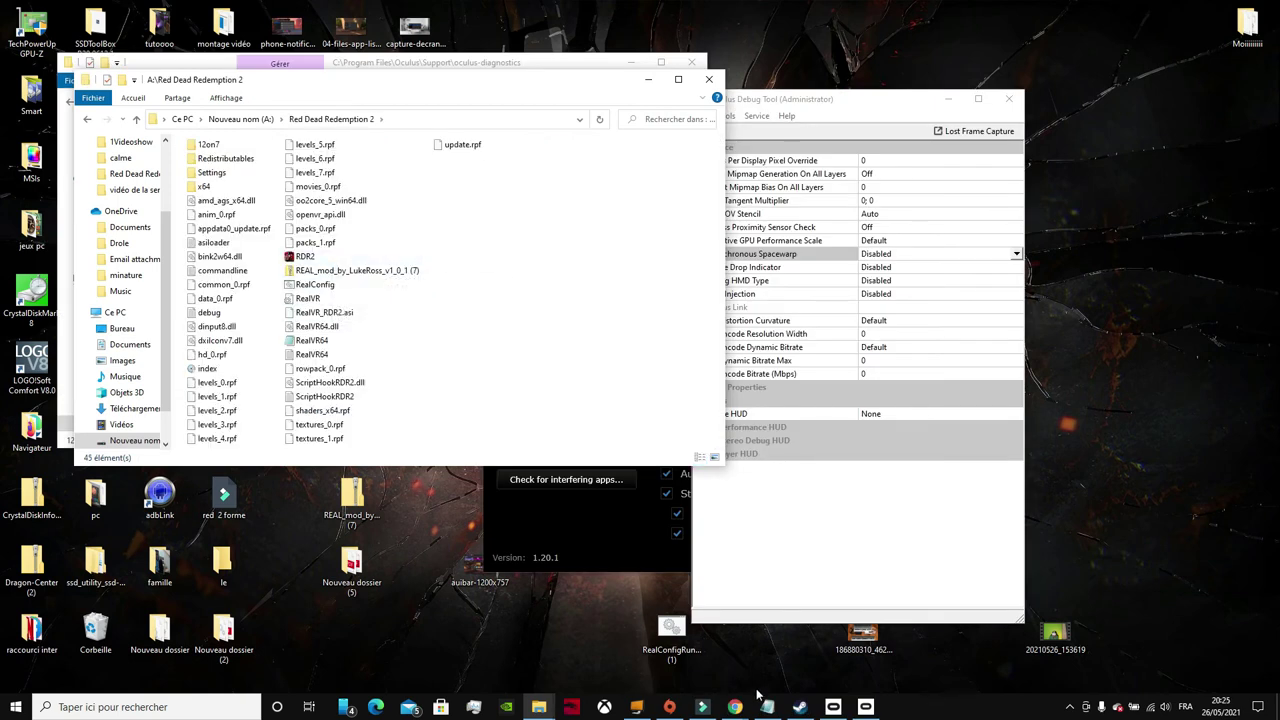
left_click(292, 258)
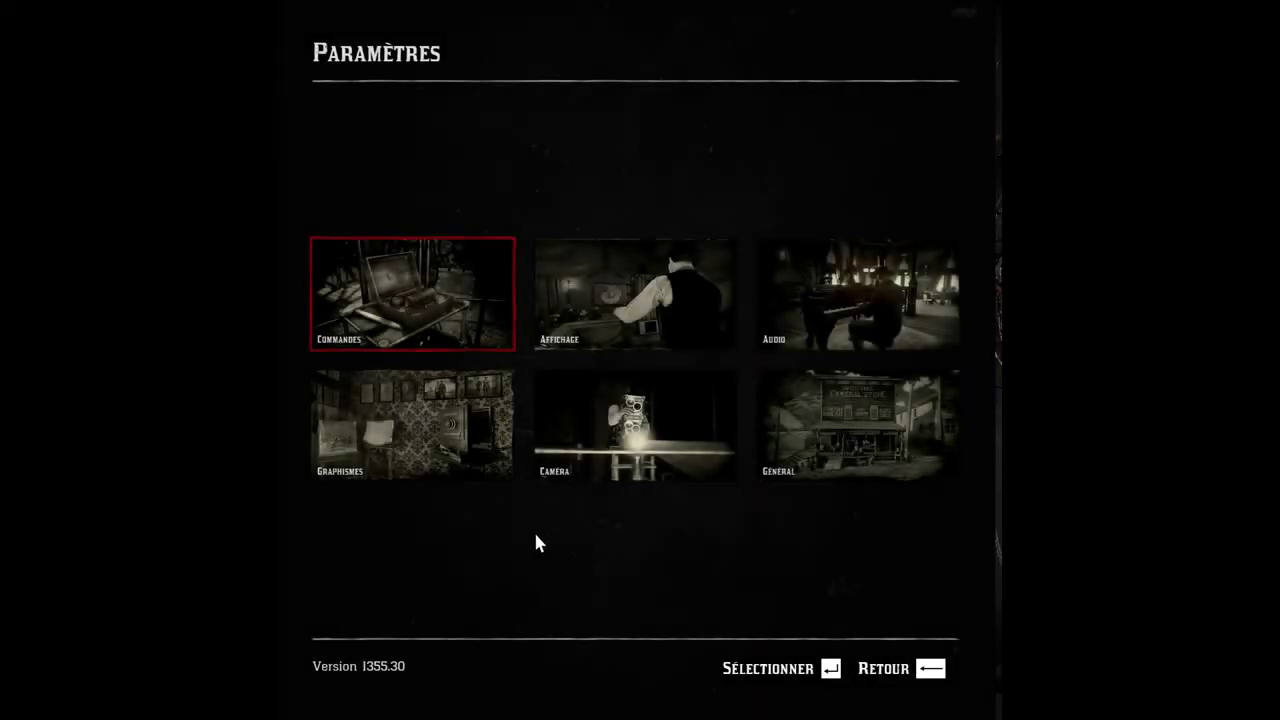
left_click(455, 315)
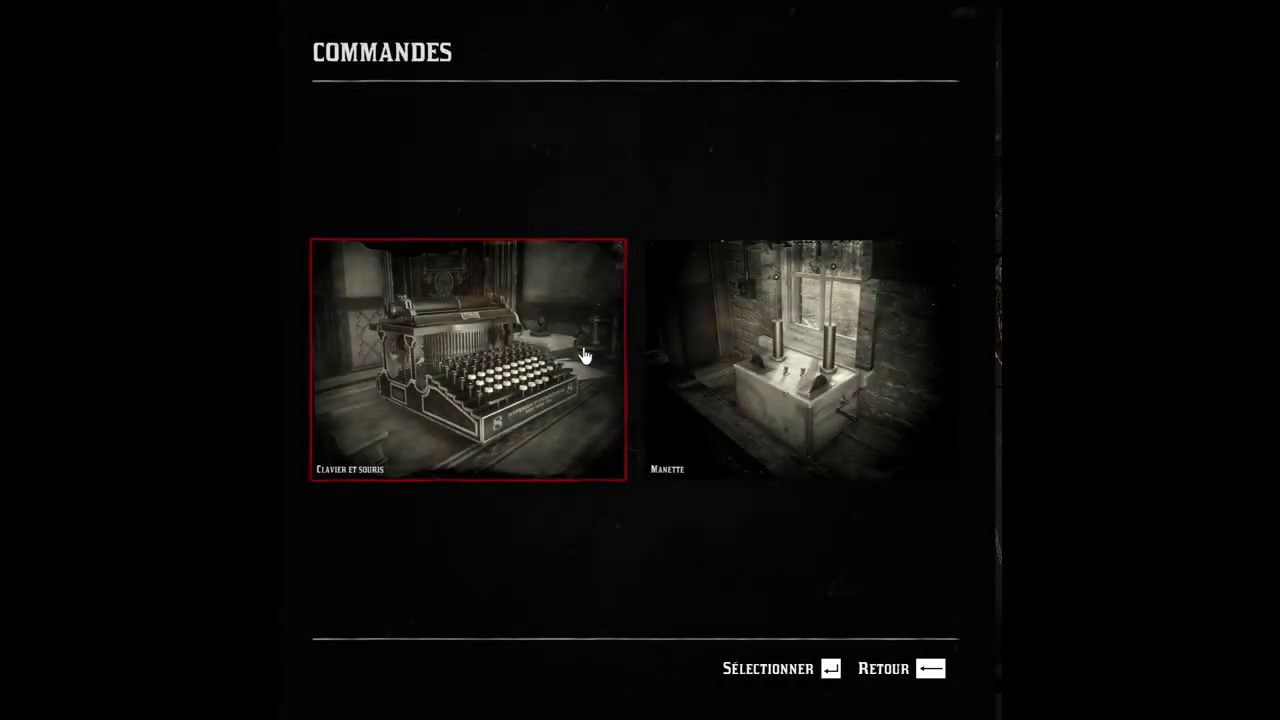
left_click(666, 345)
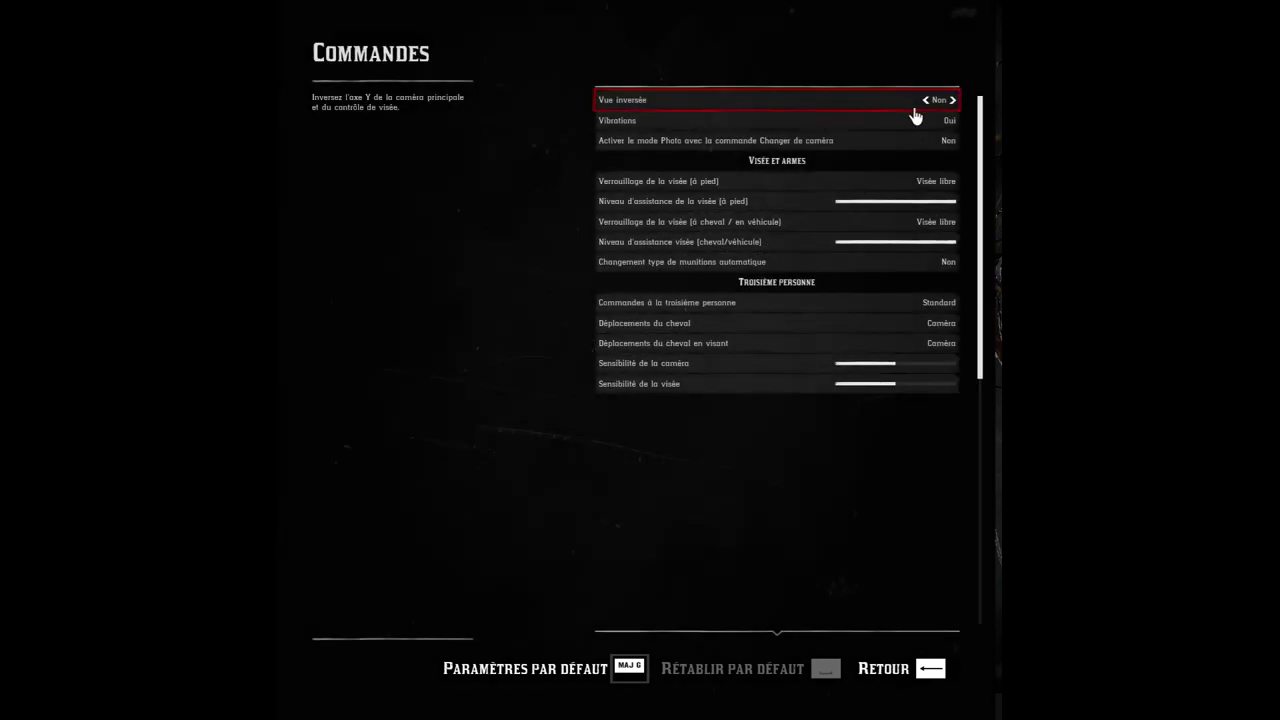
Step: Review the controller's aim lock settings on foot and on horseback or in vehicles, plus the automatic ammunition type change
left_click(938, 189)
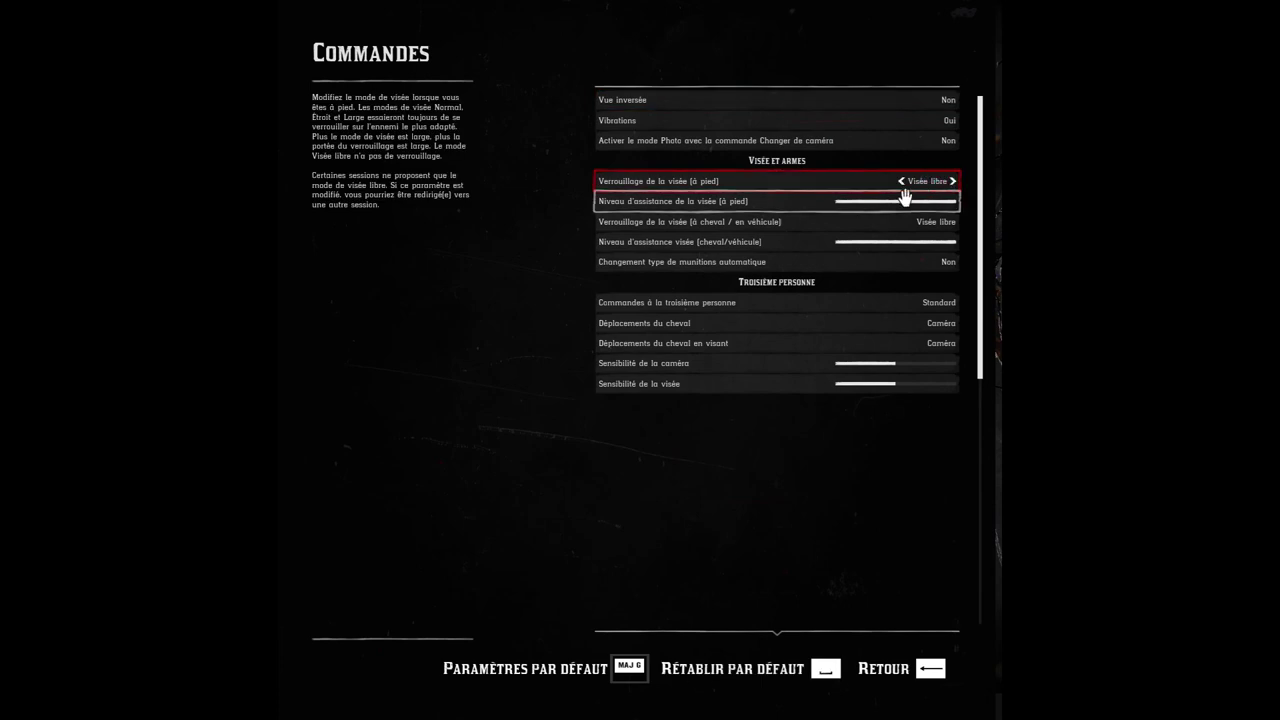
left_click(903, 228)
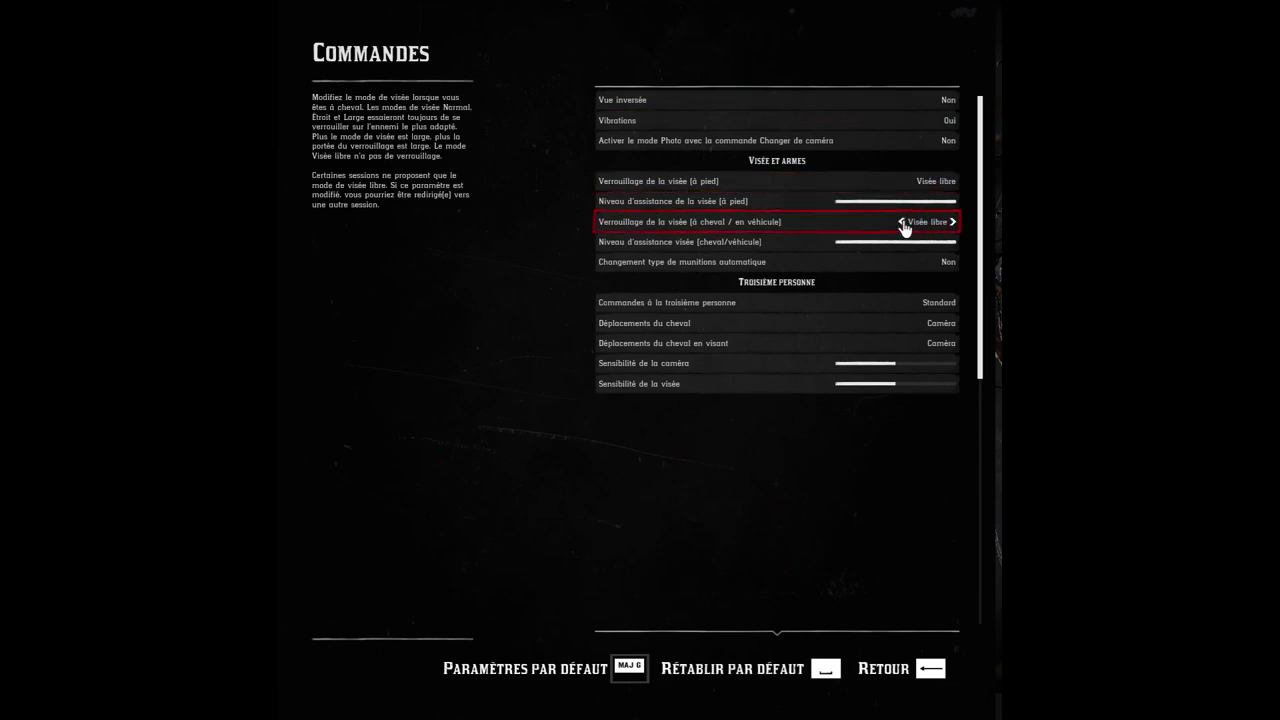
left_click(610, 266)
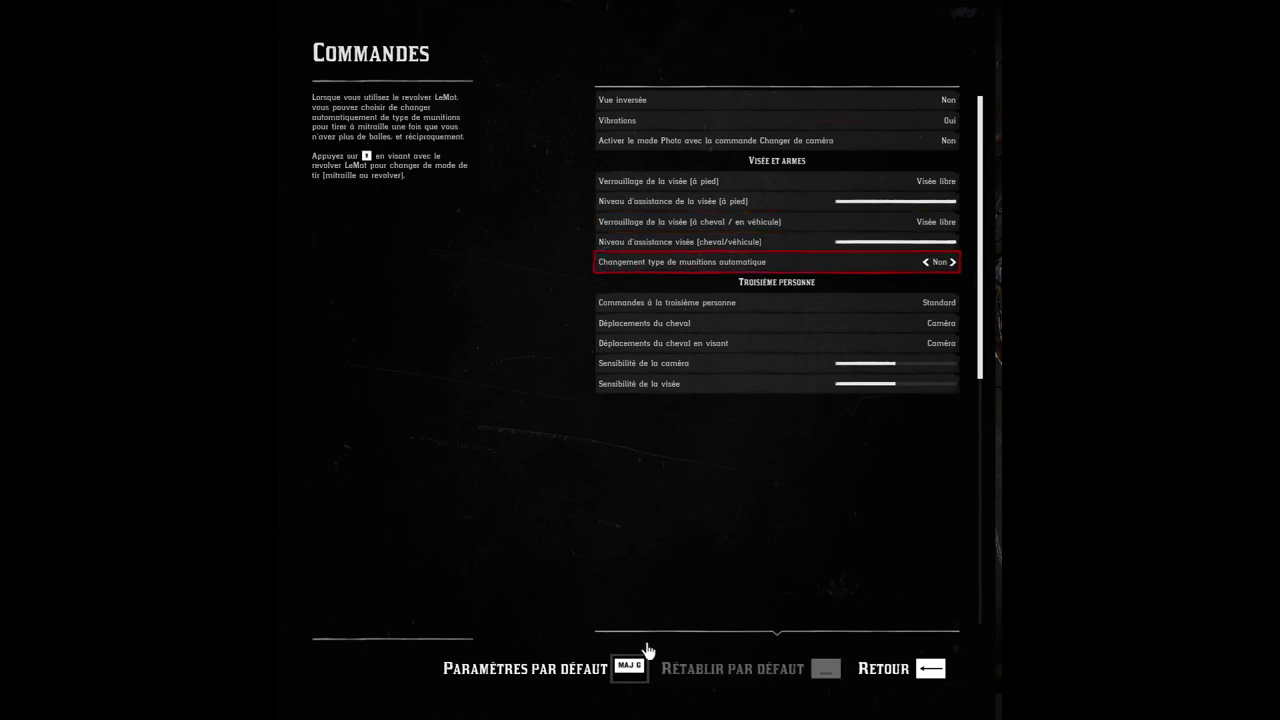
Step: Back out of the controller settings and the Paramètres menu, answering Oui to the confirmation prompt
left_click(925, 672)
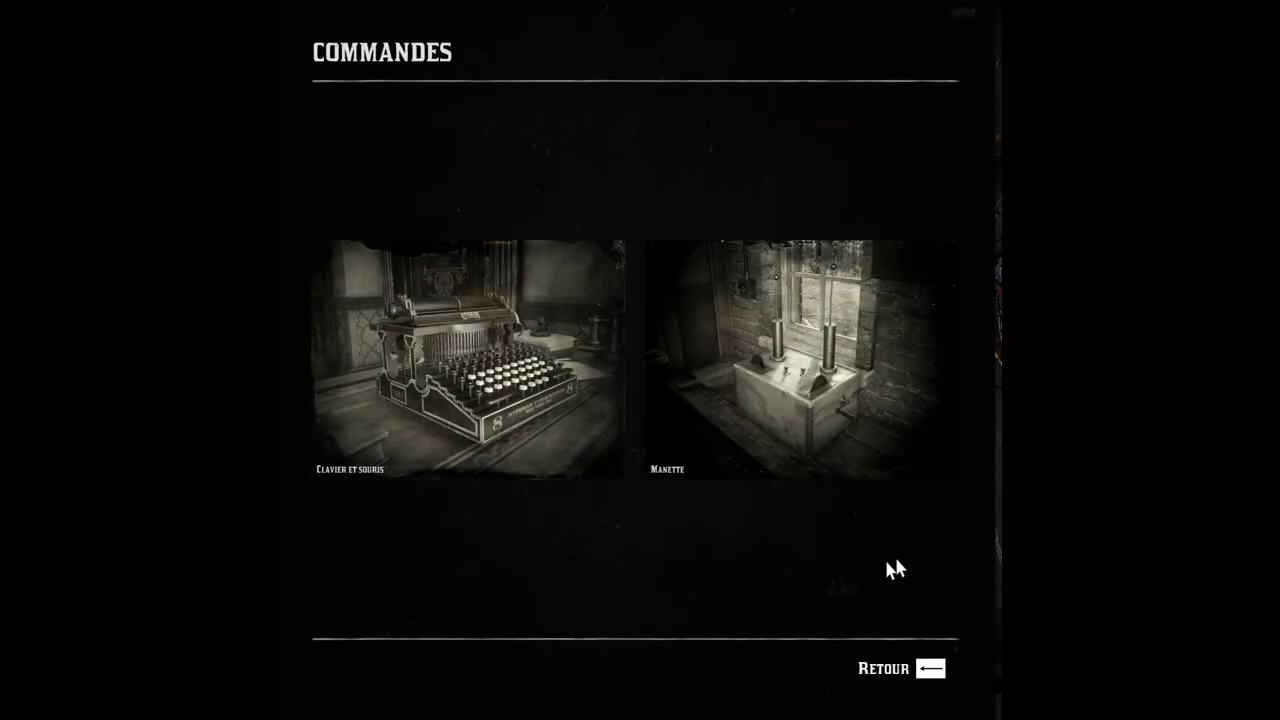
left_click(927, 670)
left_click(924, 672)
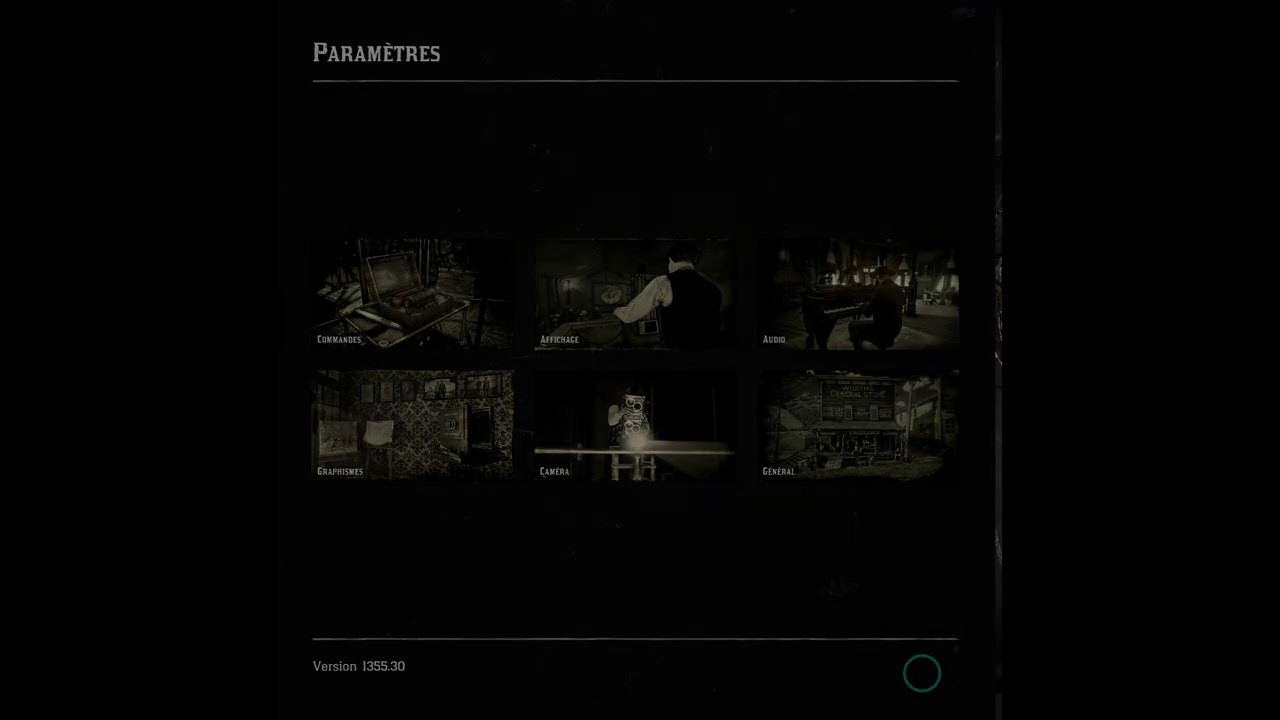
left_click(925, 670)
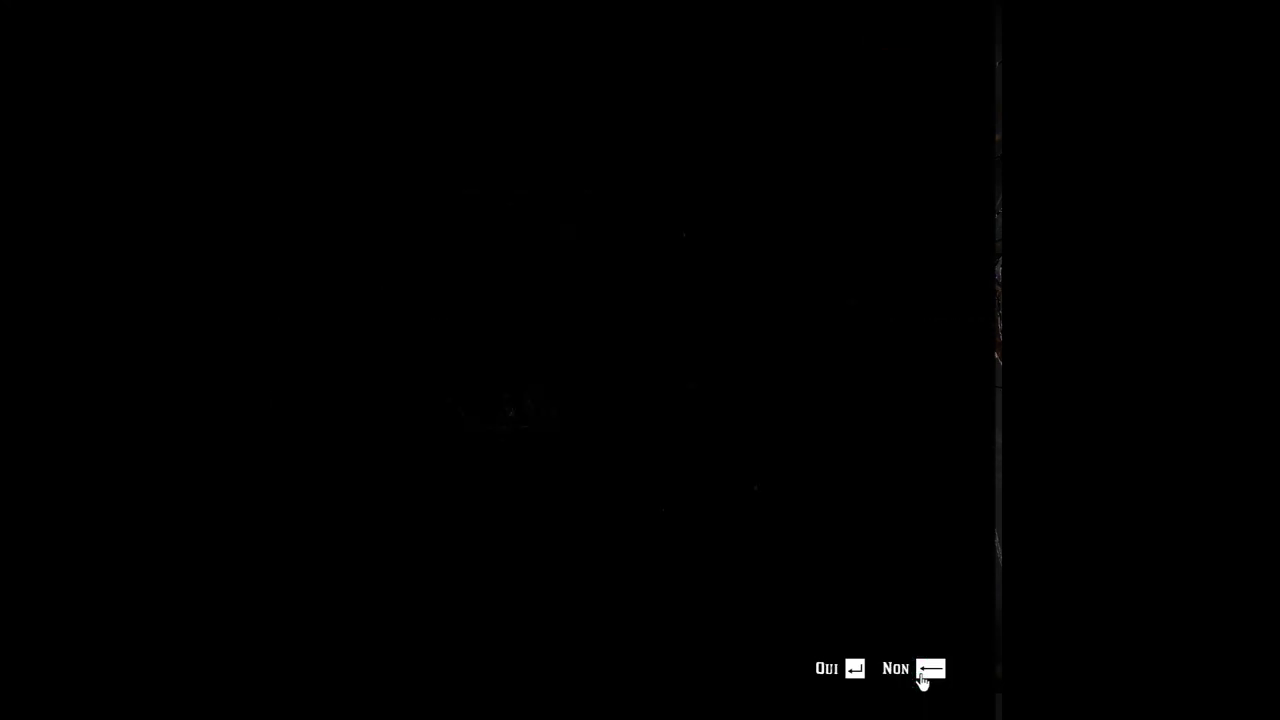
left_click(834, 671)
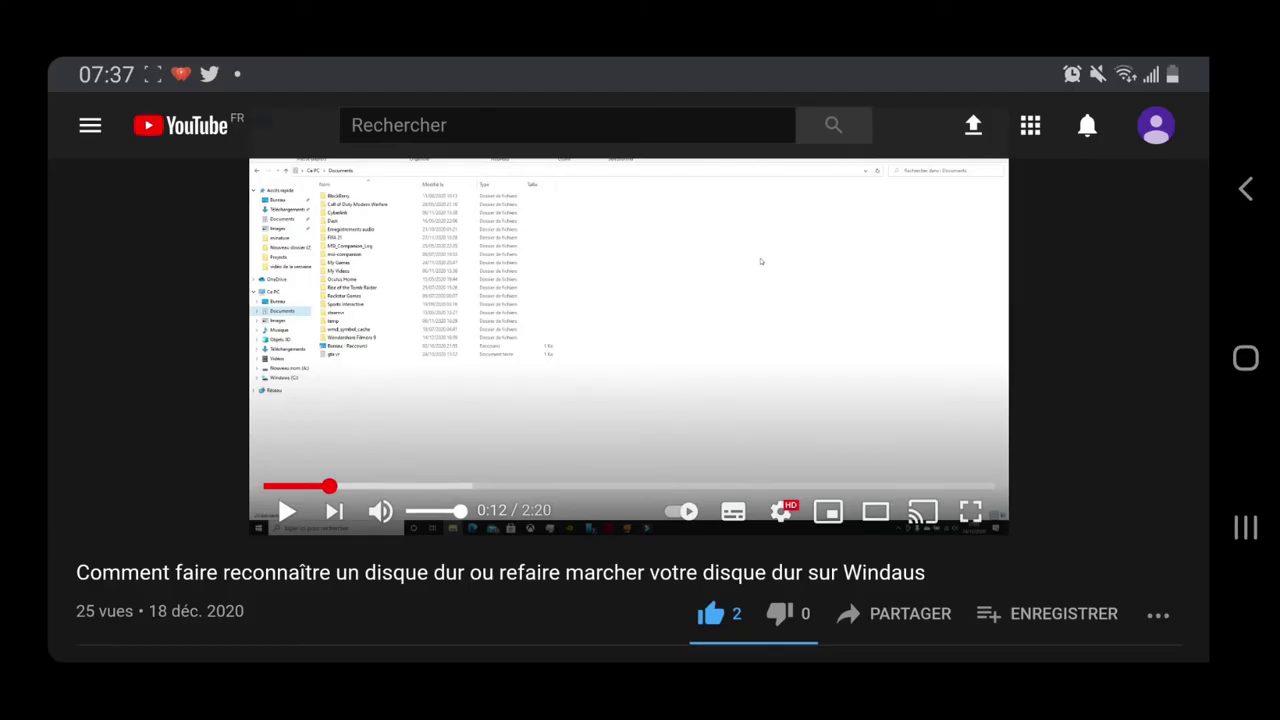
Step: Switch to YouTube, open the Les perdus Du numérique channel's playlists and browse the videos in the Astuce windows playlist
scroll(640, 400, "down", 5)
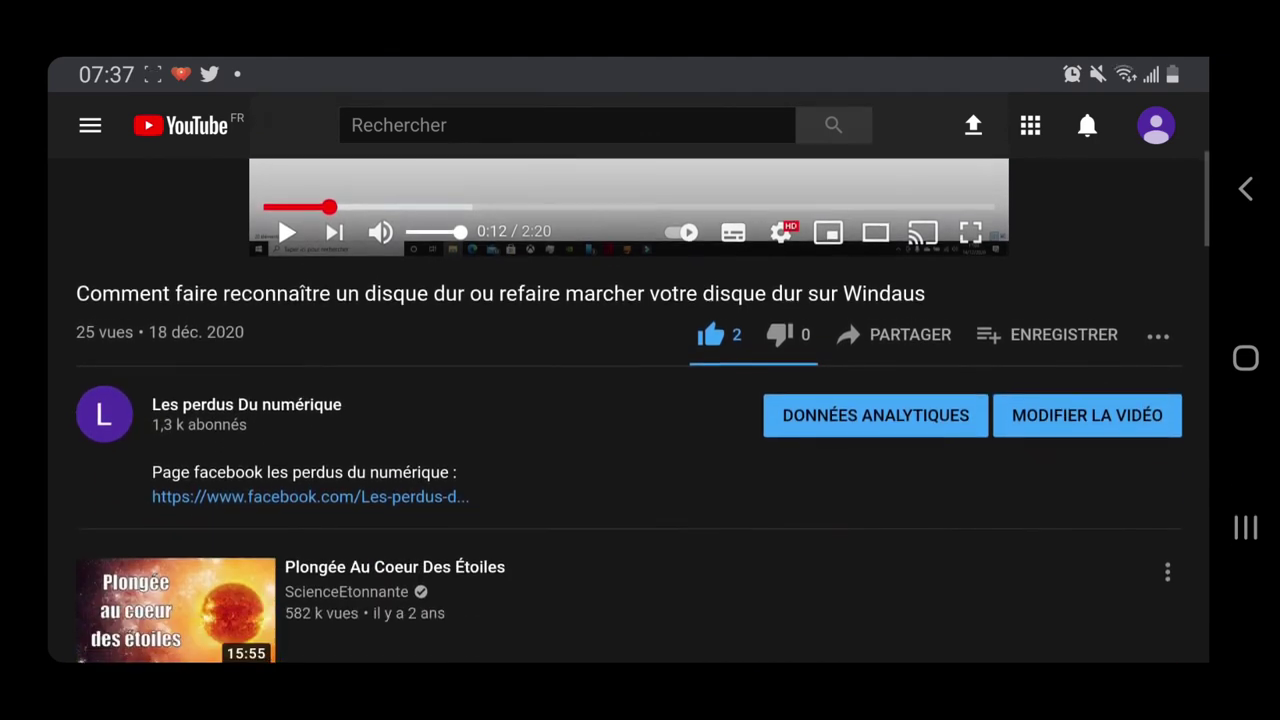
left_click(104, 380)
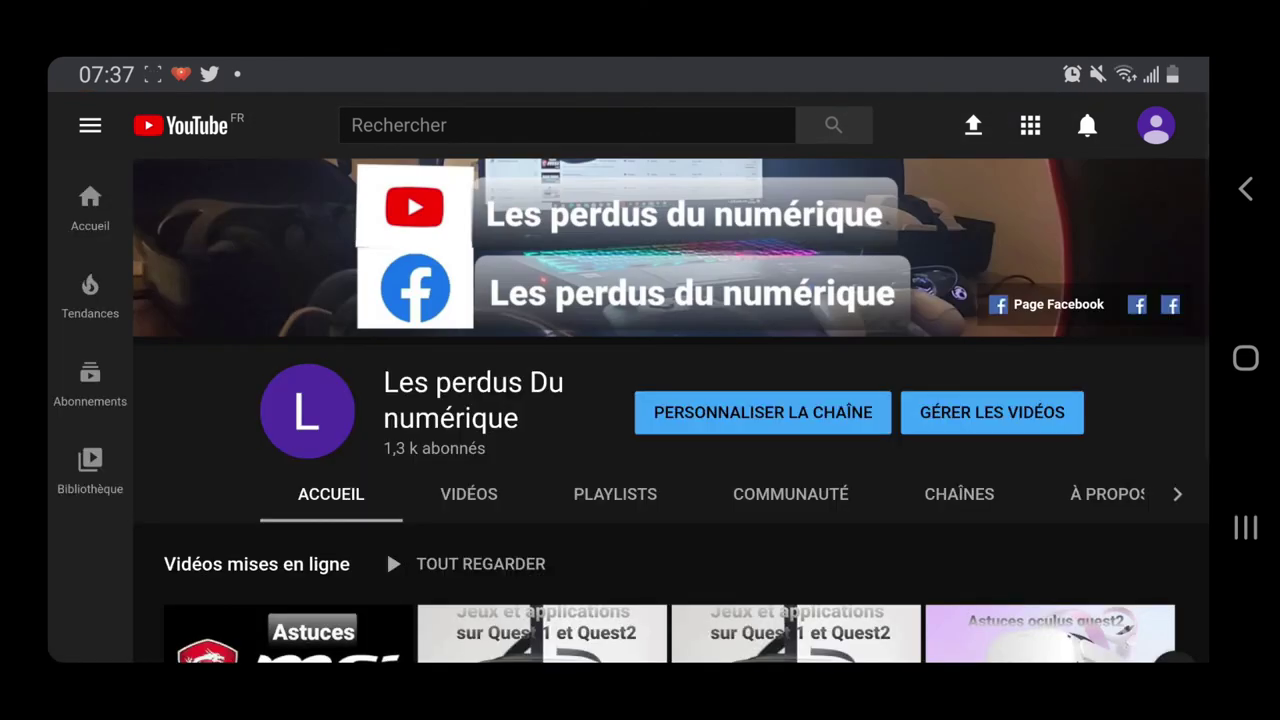
left_click(615, 494)
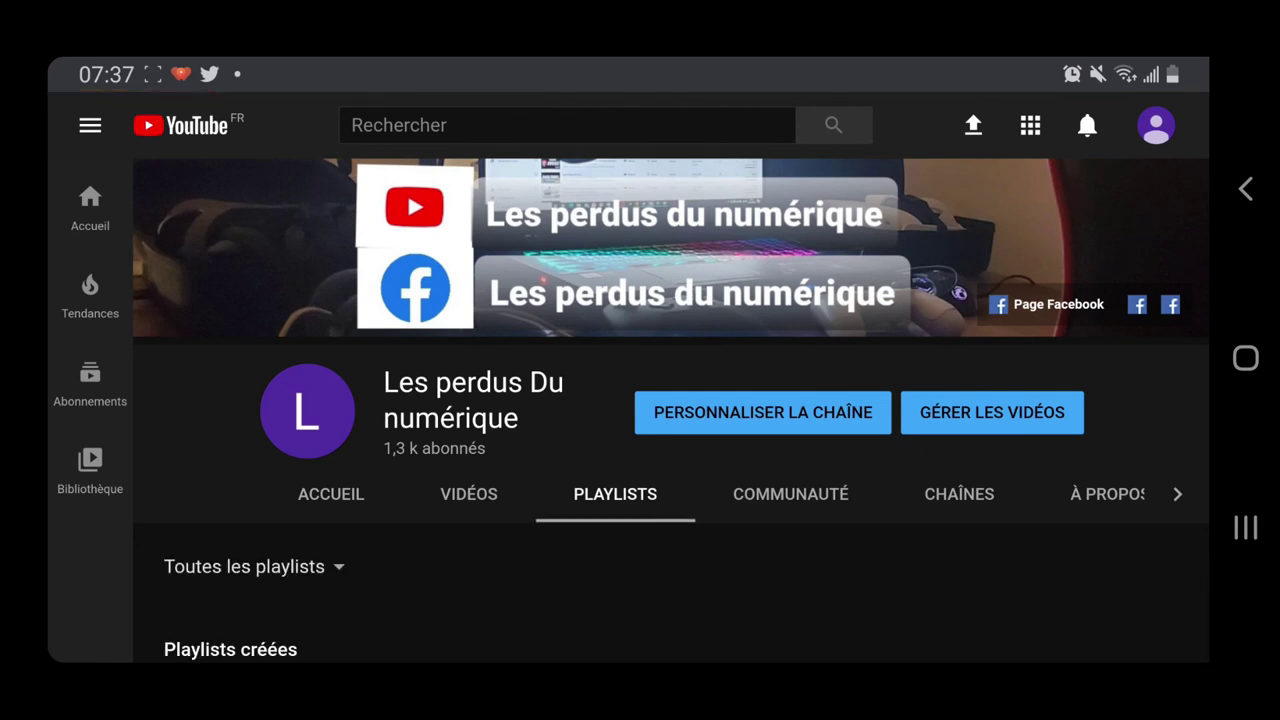
scroll(640, 400, "down", 3)
left_click(796, 455)
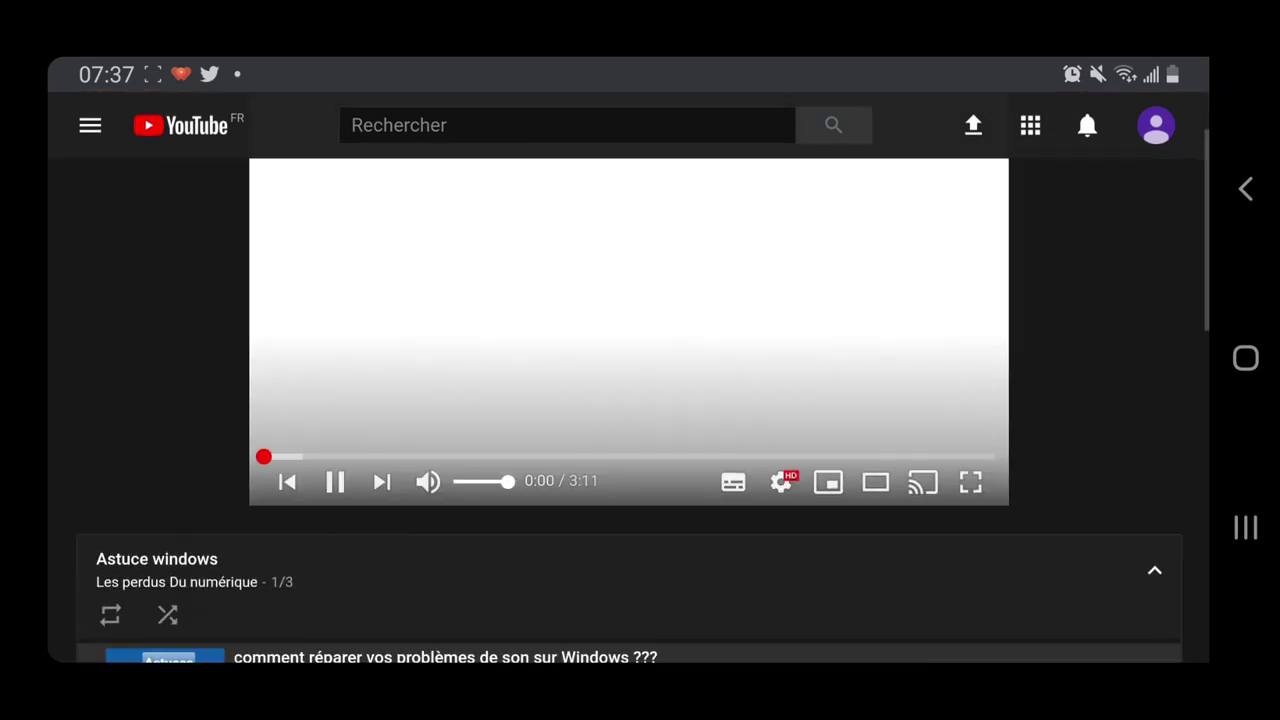
scroll(629, 411, "down", 3)
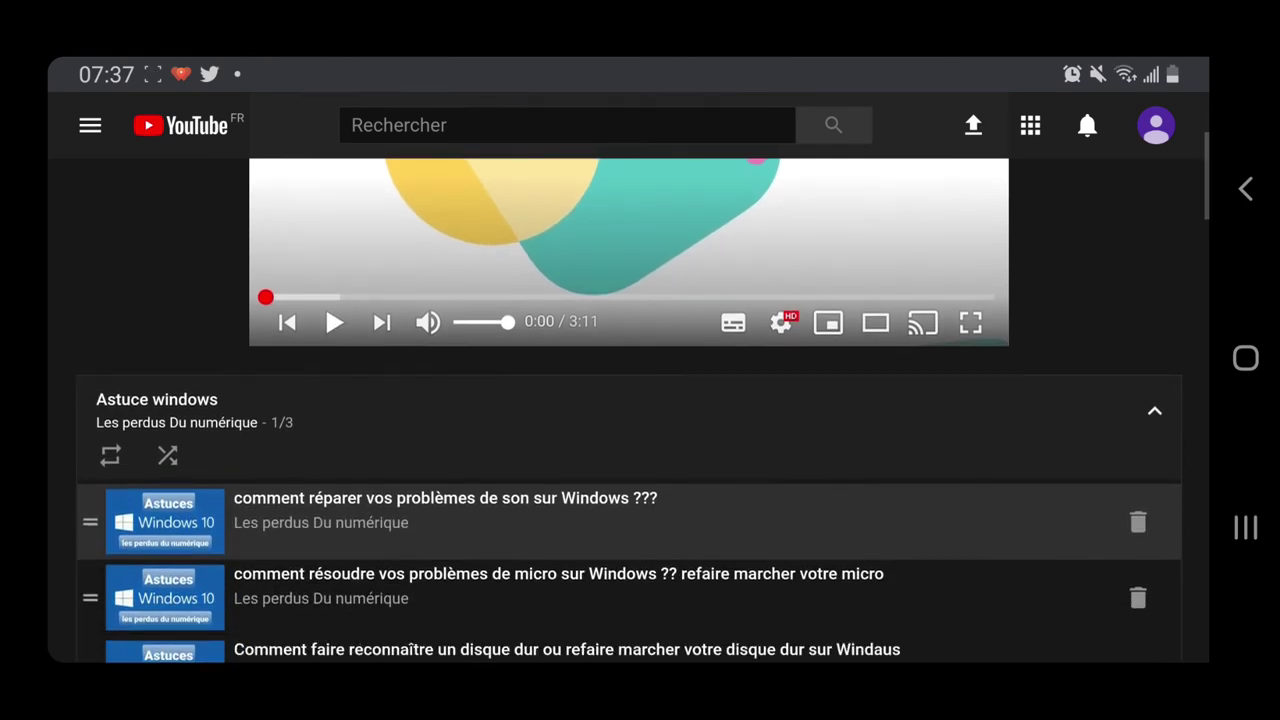
scroll(629, 411, "down", 3)
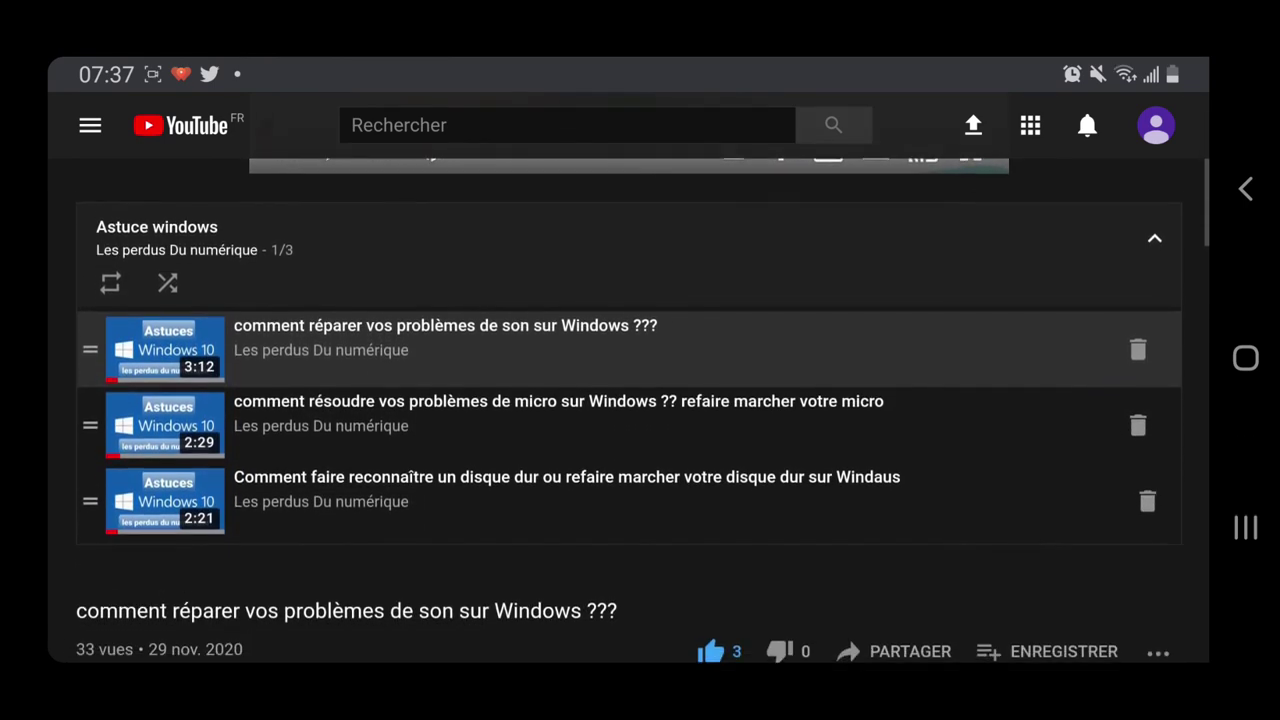